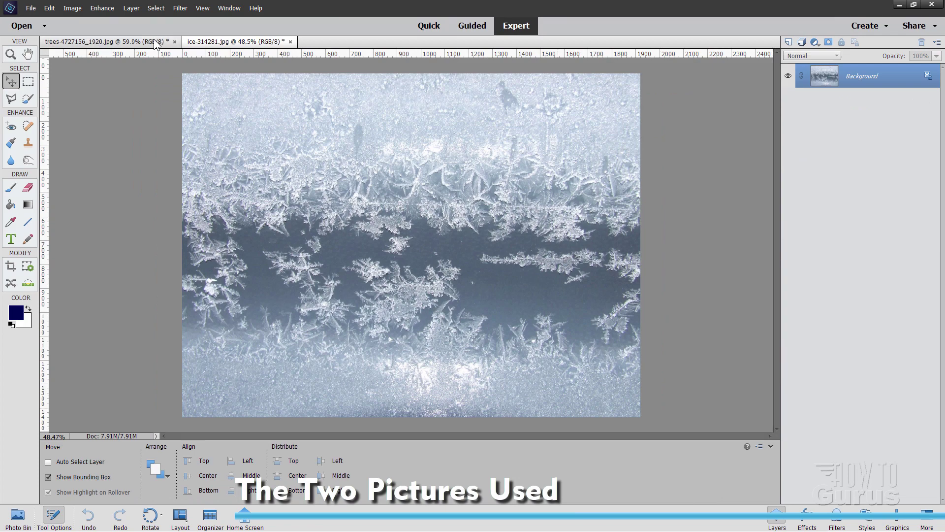
# Step: Show the Photo Bin with the ice and snowy-trees thumbnails, and make the trees photo active
pyautogui.click(106, 41)
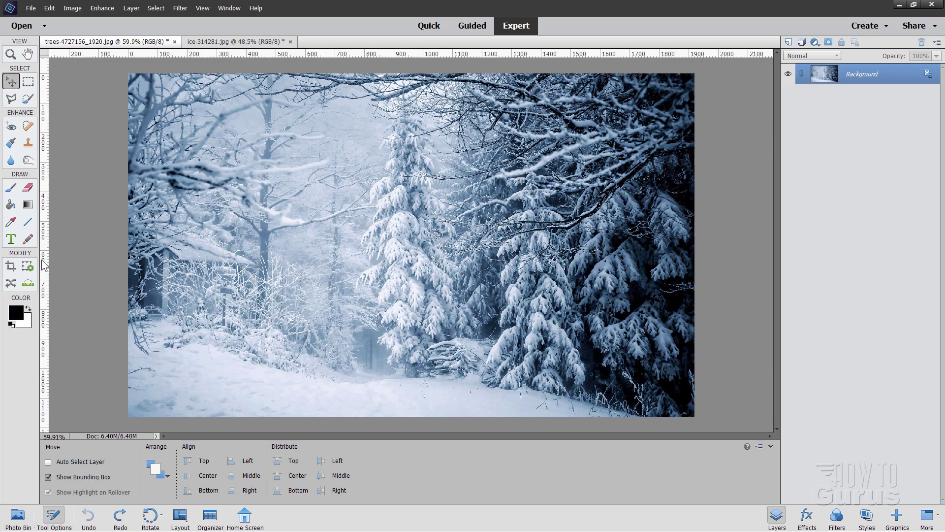
pyautogui.click(24, 517)
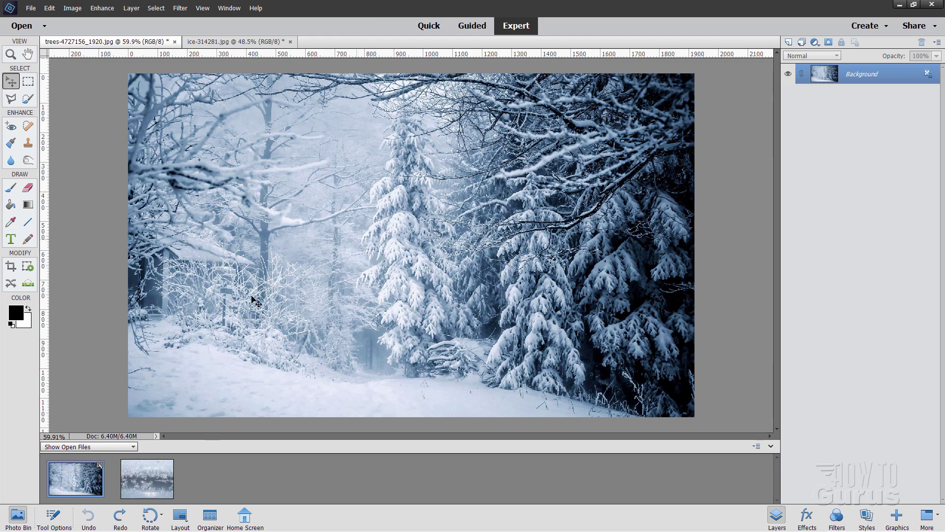
pyautogui.moveTo(161, 462); pyautogui.dragTo(196, 449)
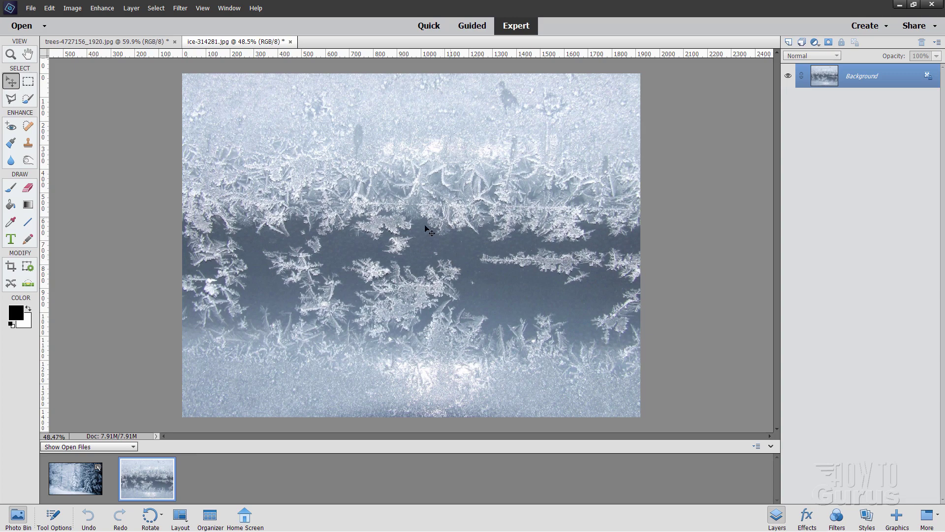
pyautogui.click(95, 460)
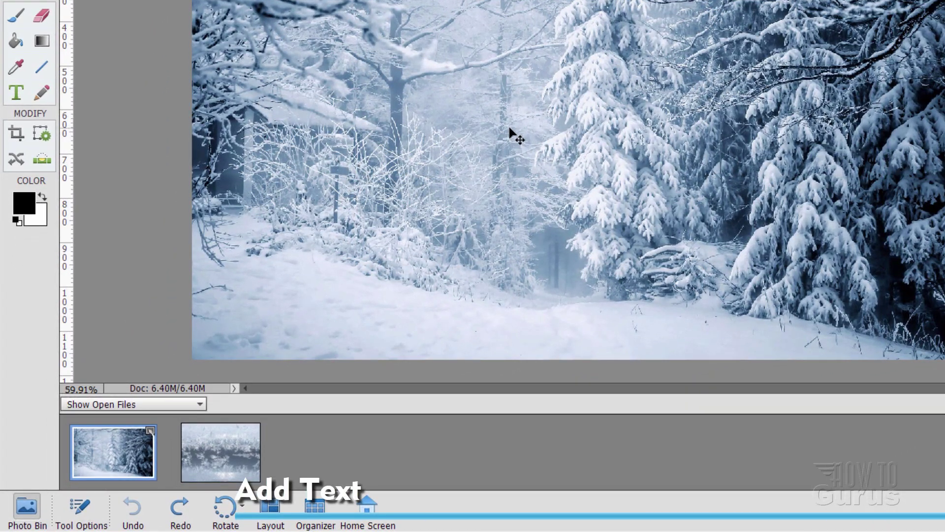
# Step: Pick the Horizontal Type tool and browse the font list, settling on Gill Sans Ultra Bold Regular
pyautogui.click(22, 93)
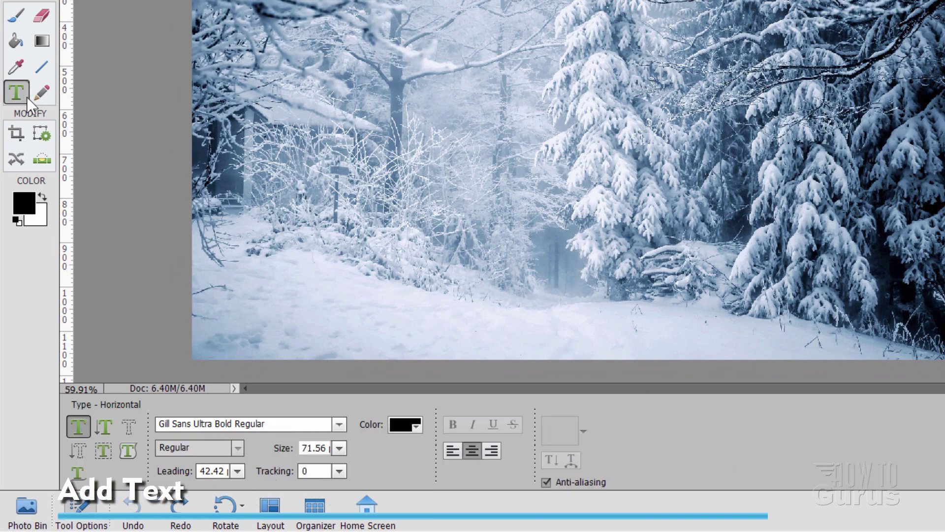
pyautogui.click(339, 424)
pyautogui.scroll(-1, 464, 402)
pyautogui.scroll(-2, 488, 344)
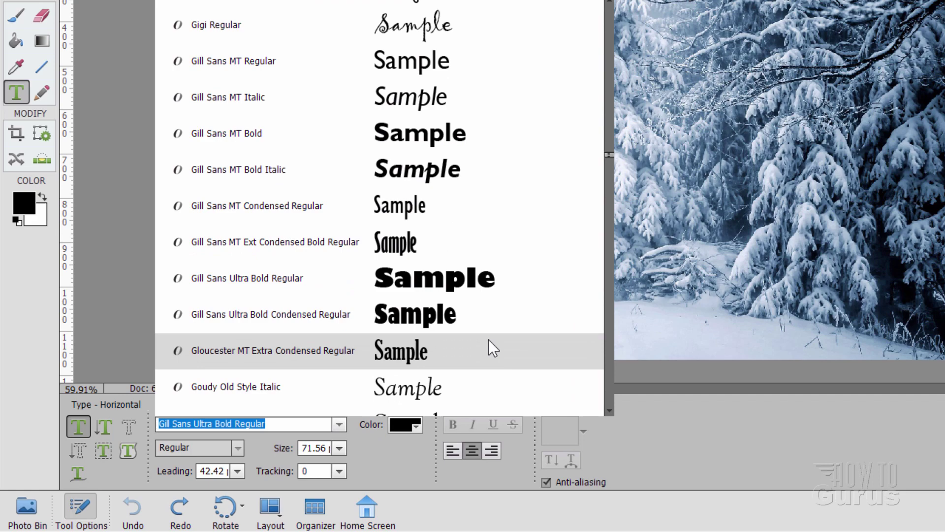
pyautogui.scroll(-2, 489, 339)
pyautogui.scroll(8, 504, 249)
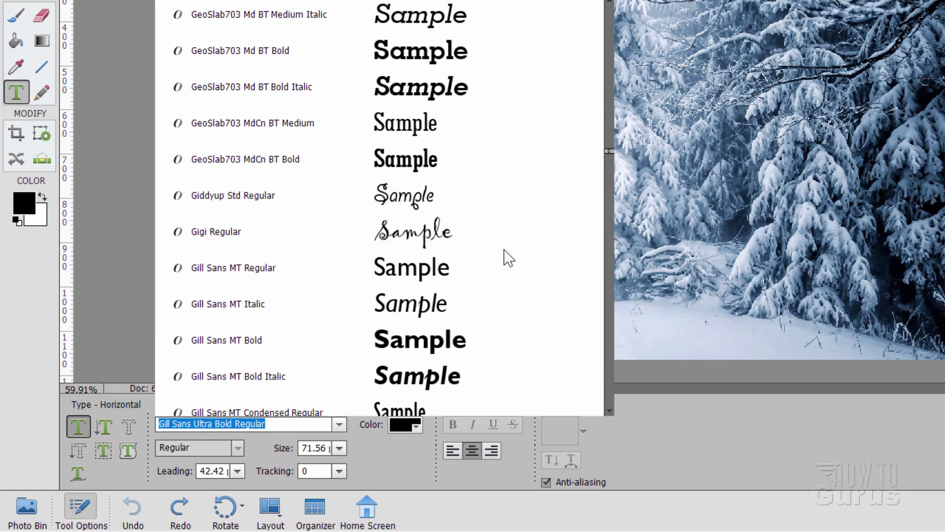
pyautogui.scroll(12, 503, 249)
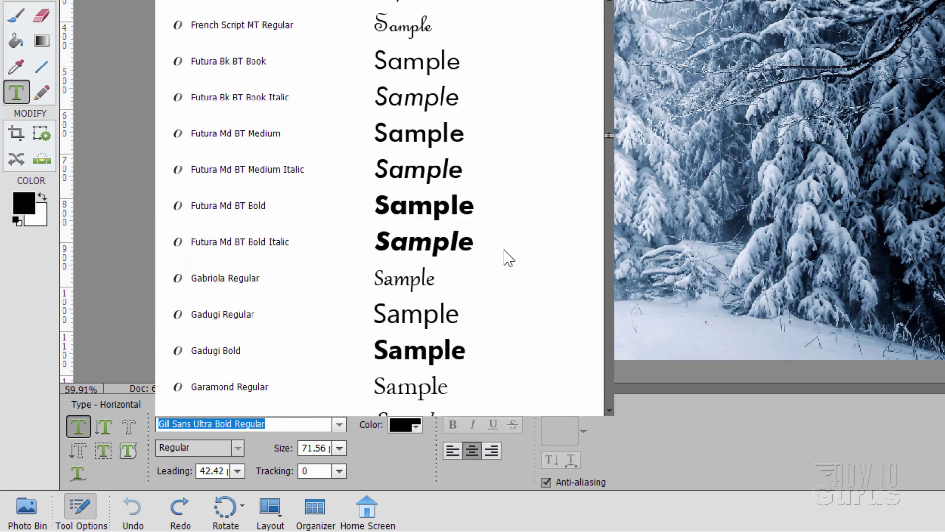
pyautogui.scroll(10, 503, 249)
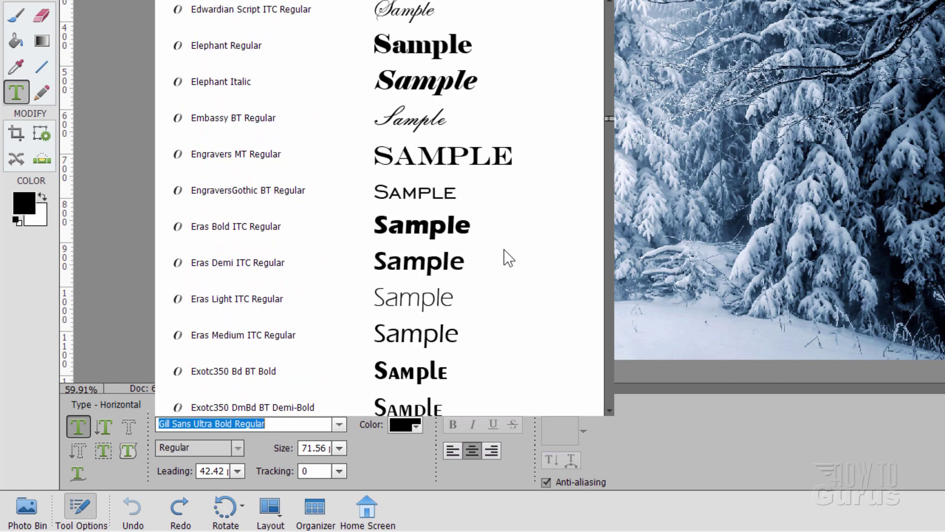
pyautogui.scroll(3, 504, 249)
pyautogui.scroll(9, 506, 225)
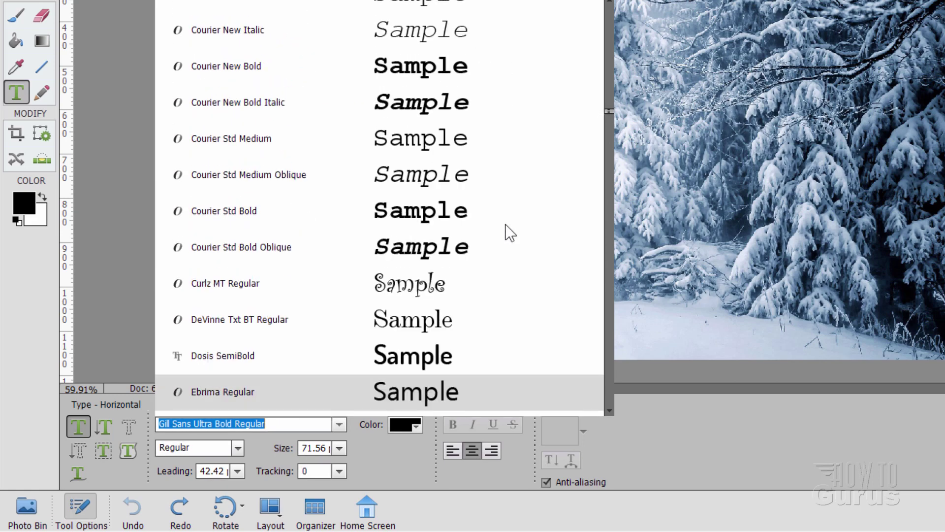
pyautogui.scroll(20, 505, 223)
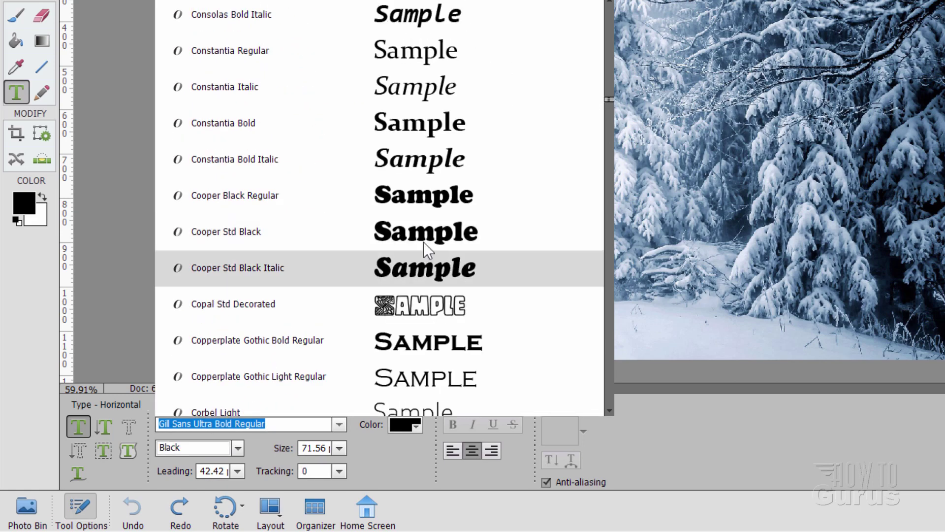
pyautogui.scroll(20, 473, 276)
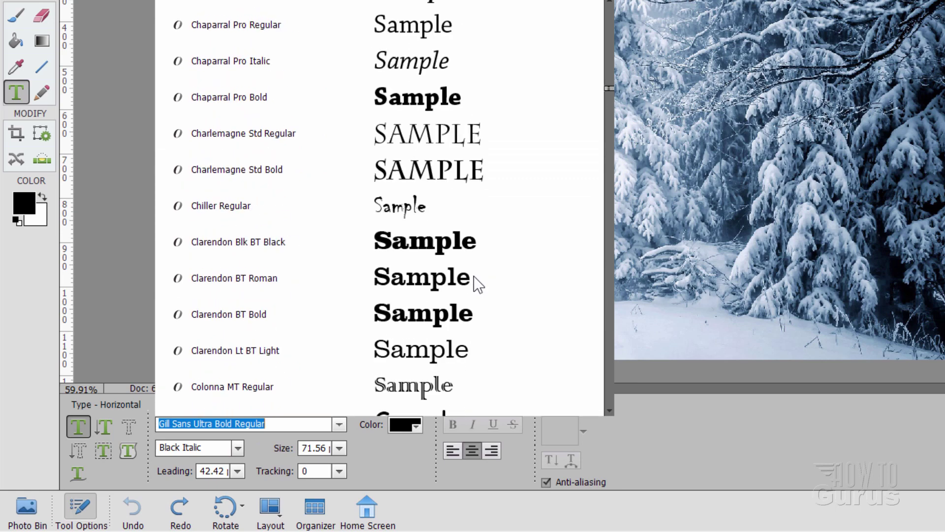
pyautogui.scroll(20, 474, 276)
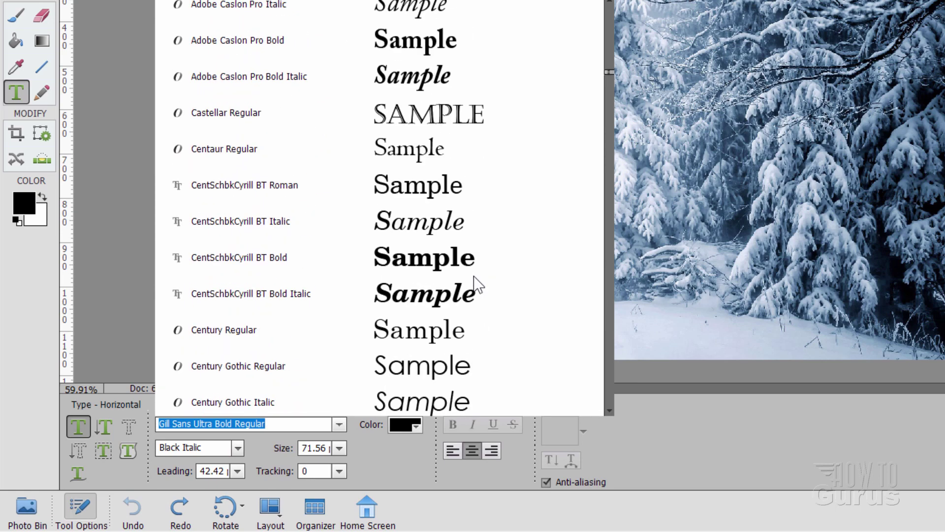
pyautogui.scroll(9, 473, 276)
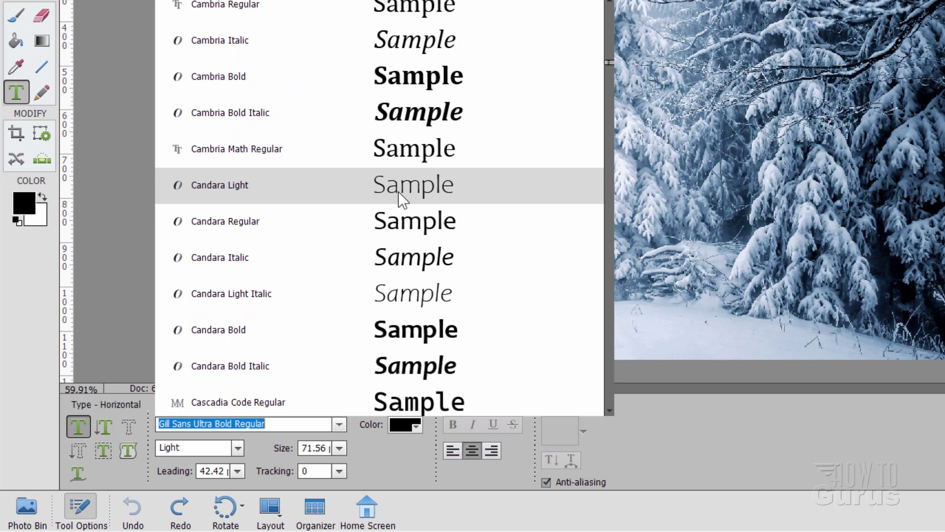
pyautogui.scroll(-20, 494, 228)
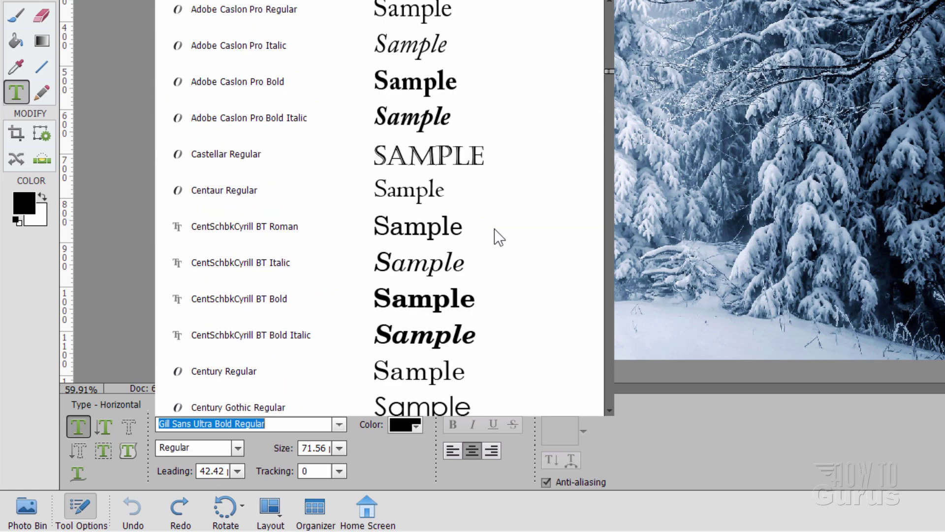
pyautogui.scroll(-16, 494, 228)
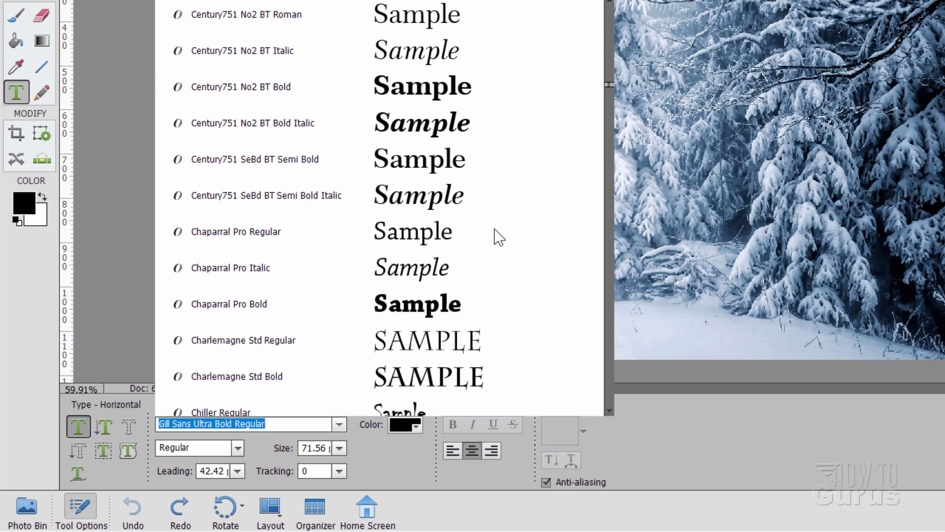
pyautogui.scroll(-5, 445, 394)
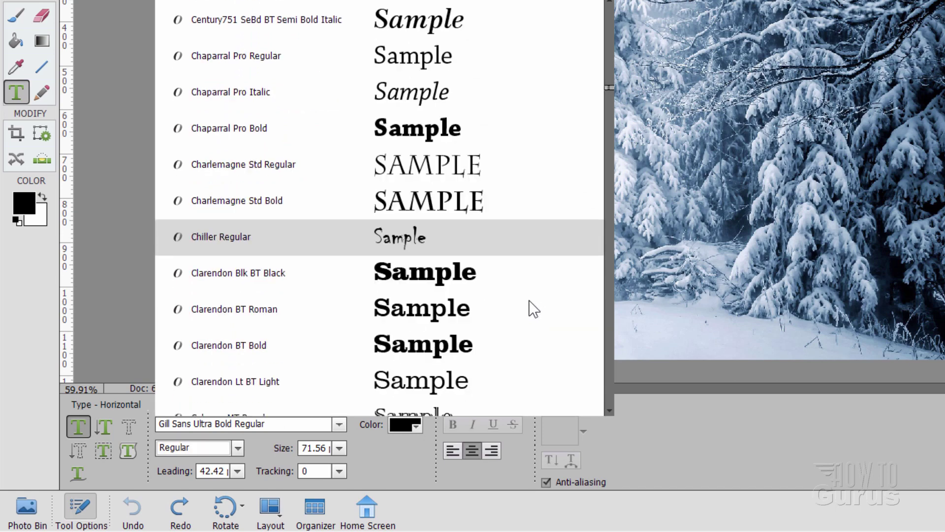
pyautogui.scroll(-20, 475, 280)
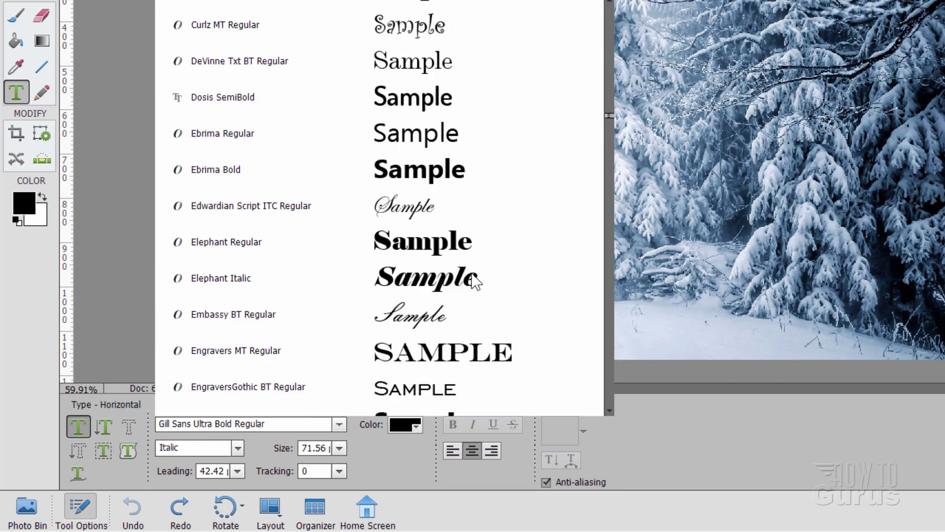
pyautogui.scroll(-20, 475, 282)
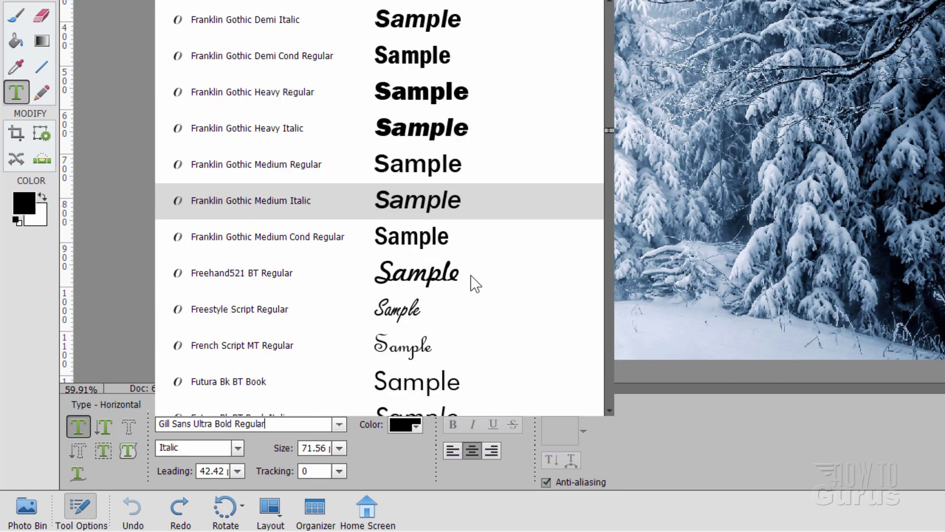
pyautogui.scroll(-8, 471, 276)
pyautogui.scroll(-8, 471, 276)
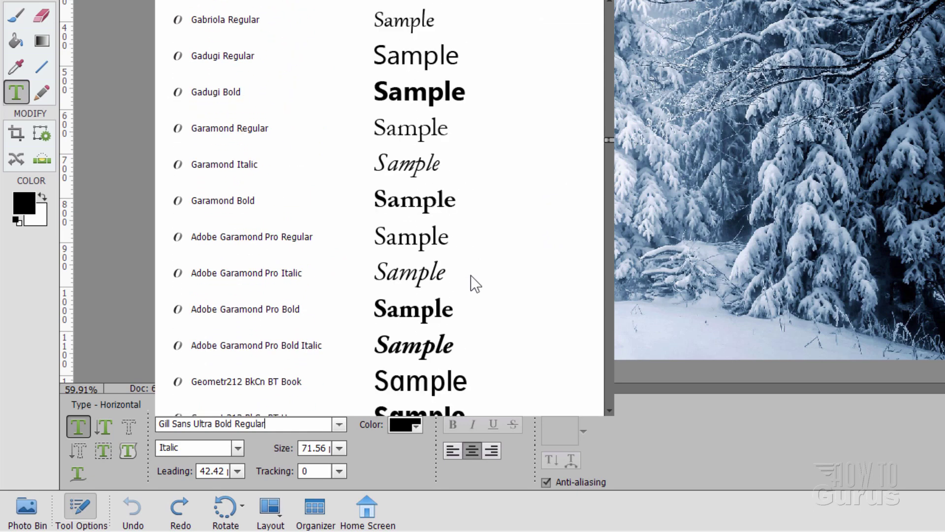
pyautogui.scroll(-15, 400, 319)
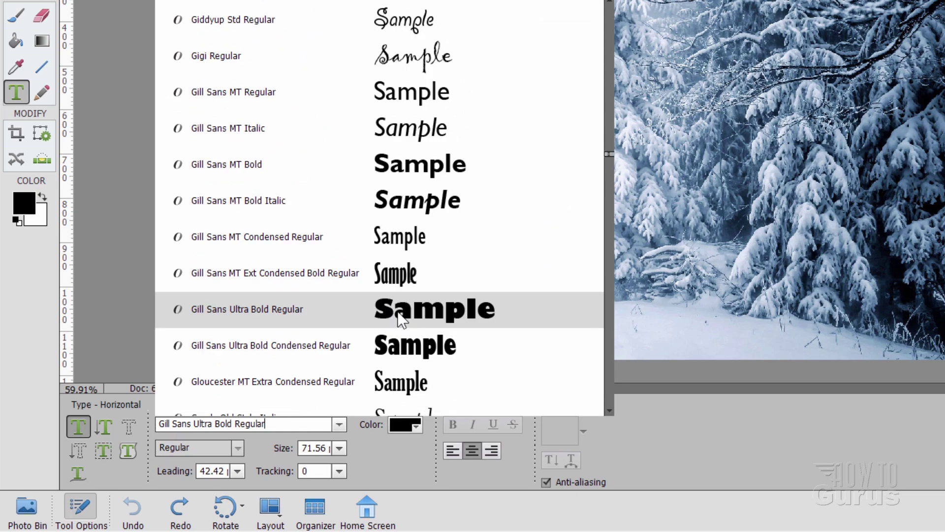
# Step: Keep Gill Sans Ultra Bold and set type size 120 with Auto leading
pyautogui.click(430, 315)
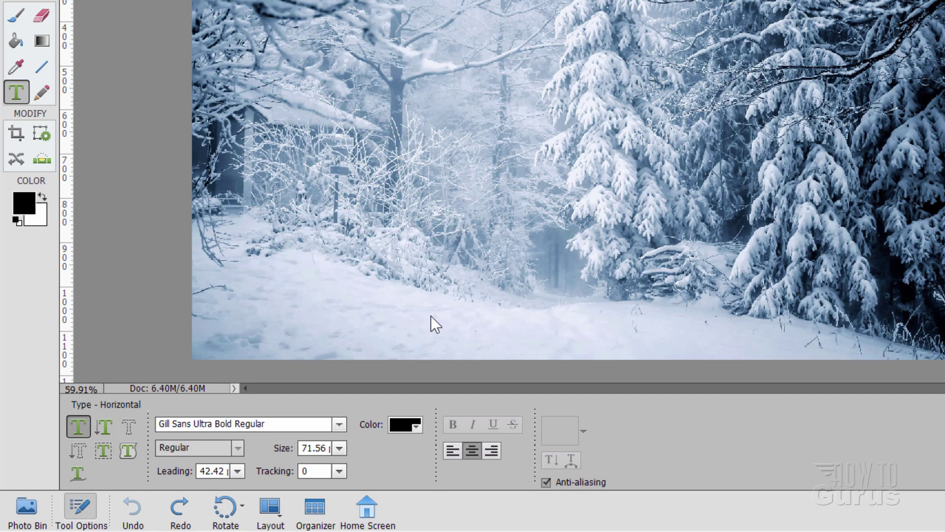
pyautogui.click(337, 447)
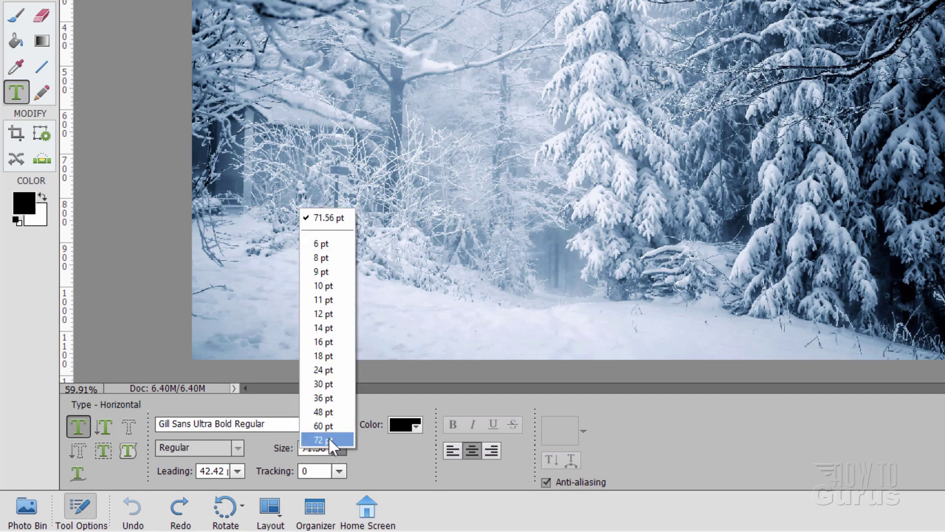
pyautogui.moveTo(320, 448); pyautogui.dragTo(399, 434)
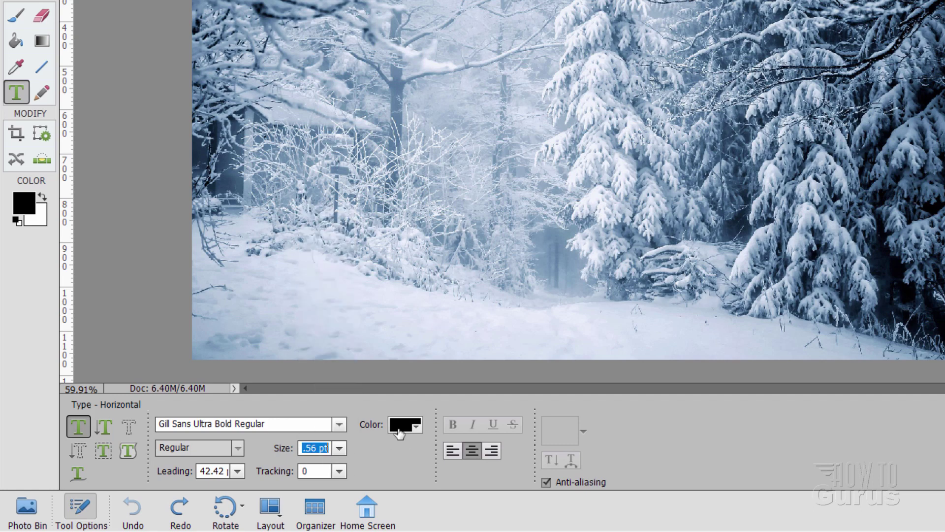
pyautogui.write('120')
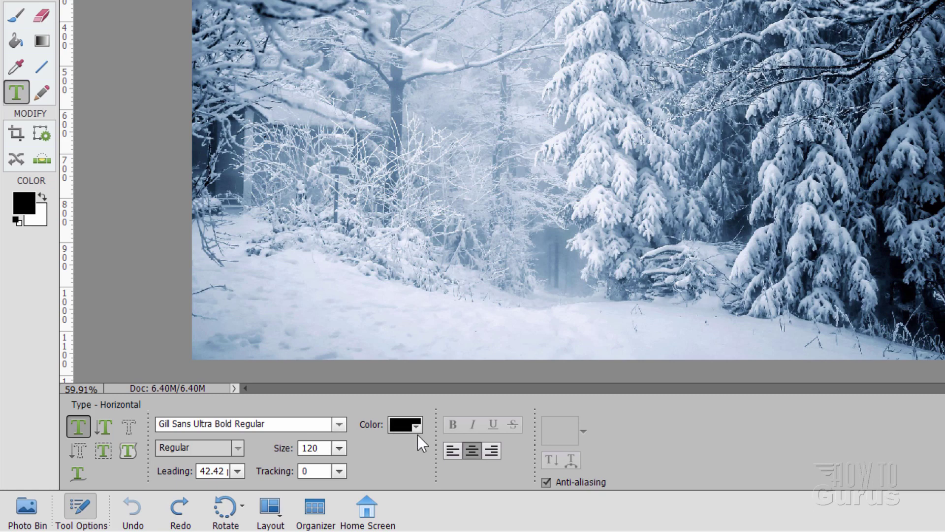
pyautogui.click(237, 473)
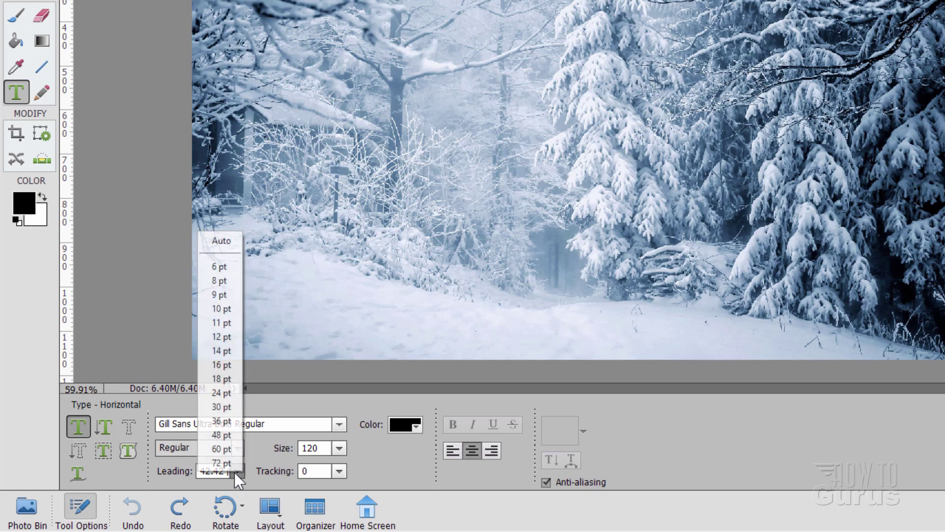
pyautogui.click(228, 252)
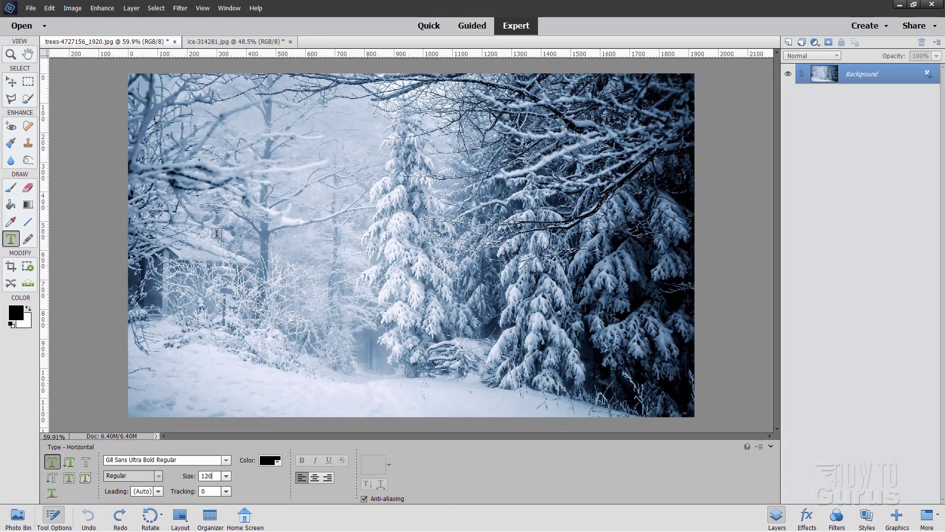
# Step: Type 'WIN' on the forest photo and resize it to 72 pt
pyautogui.click(217, 232)
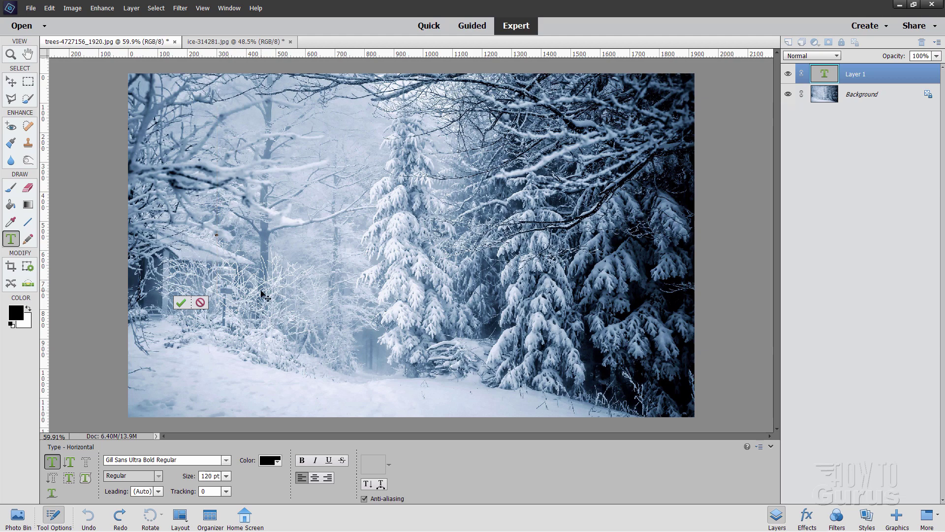
pyautogui.write('WINT')
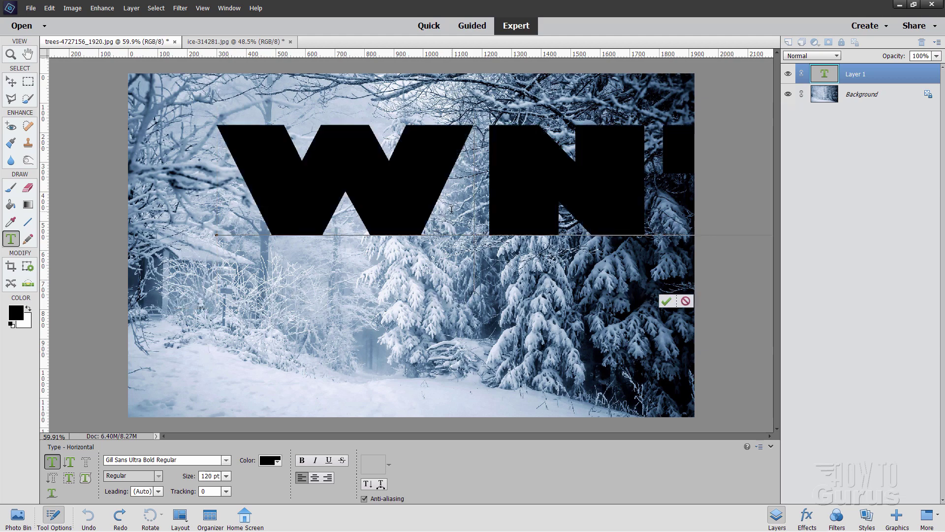
pyautogui.hotkey('ctrl', 'a')
pyautogui.click(225, 475)
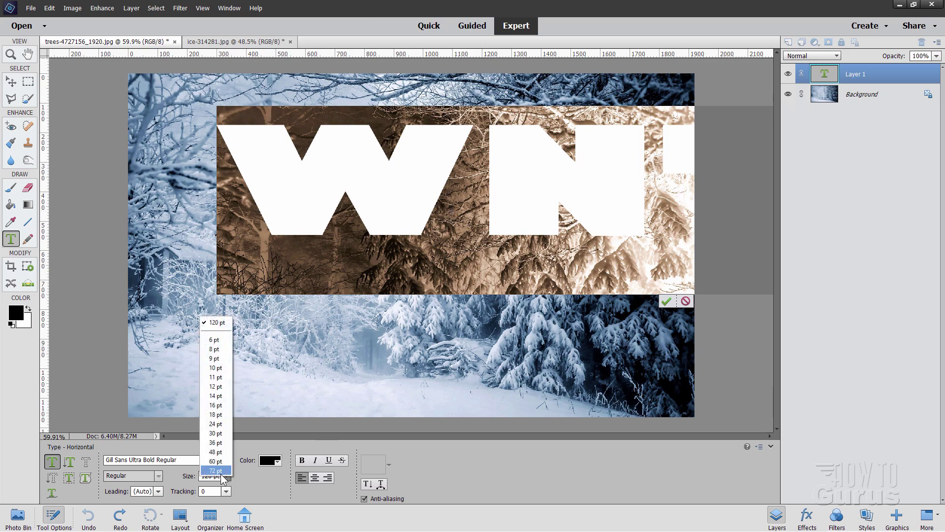
pyautogui.click(230, 477)
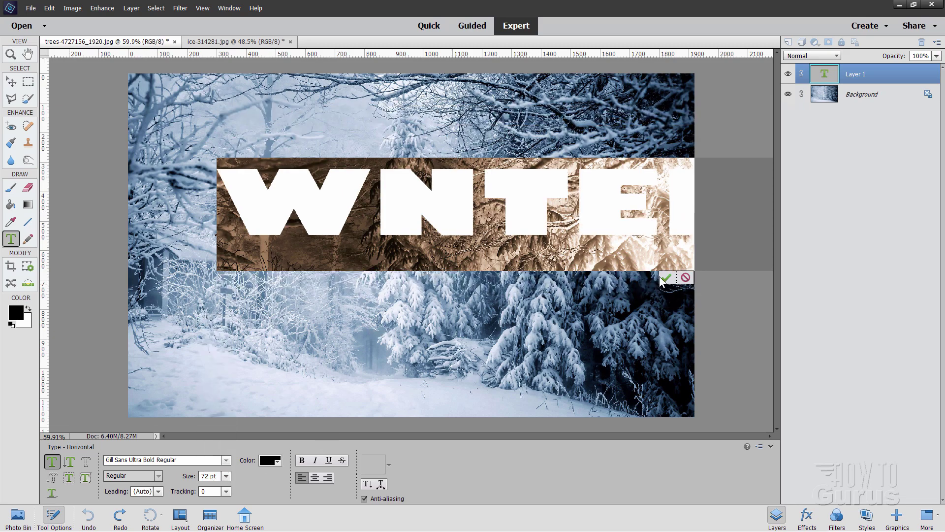
# Step: Move the text lower-left and insert the missing letter so it reads WINTER
pyautogui.moveTo(649, 266); pyautogui.dragTo(561, 298)
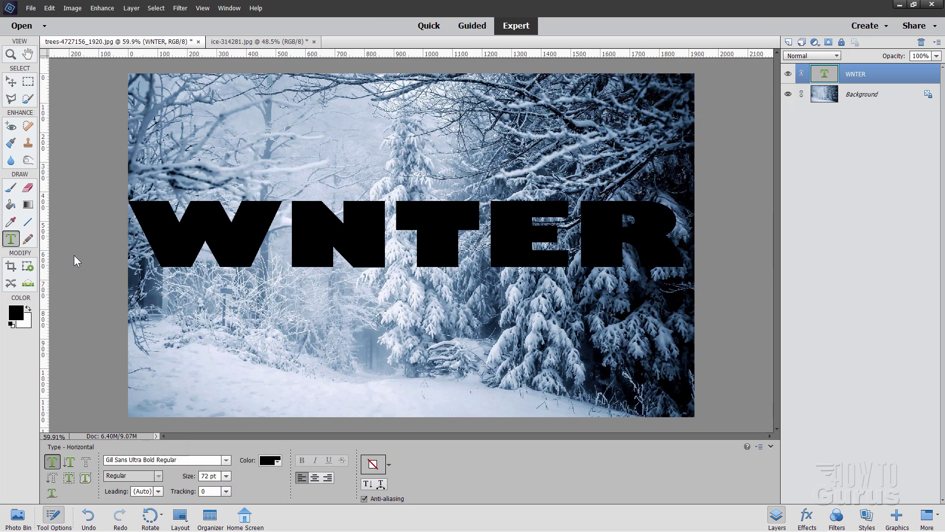
pyautogui.click(290, 235)
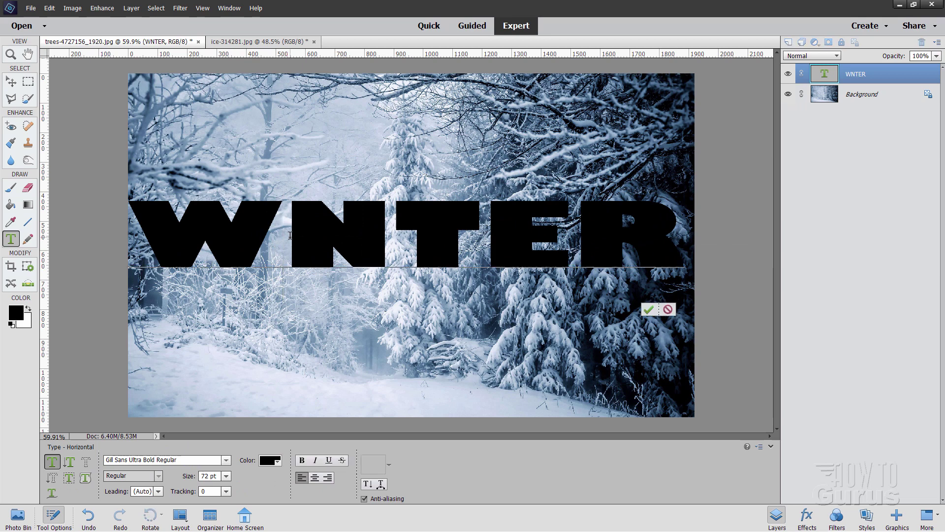
pyautogui.write('I')
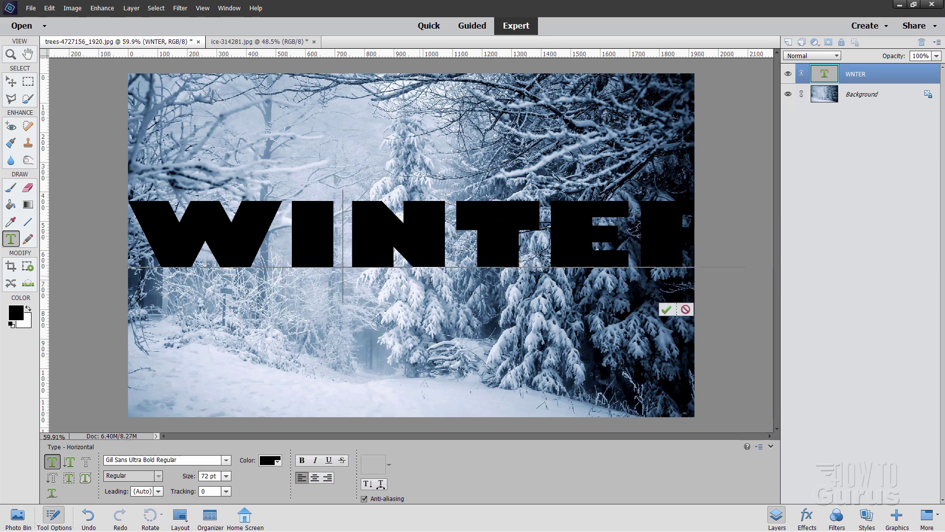
# Step: Commit the WINTER text and try repositioning it with the Move tool, then cancel
pyautogui.click(665, 312)
pyautogui.press('v')
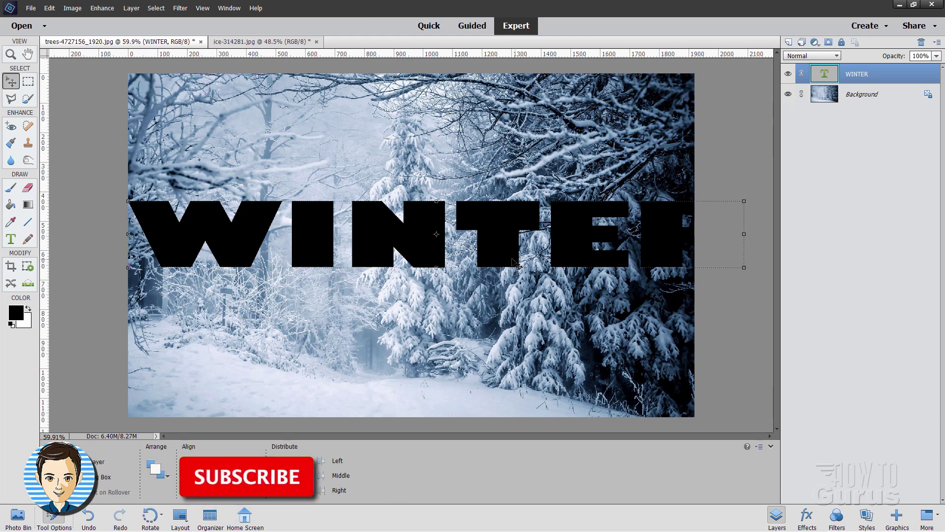
pyautogui.moveTo(513, 261); pyautogui.dragTo(490, 278)
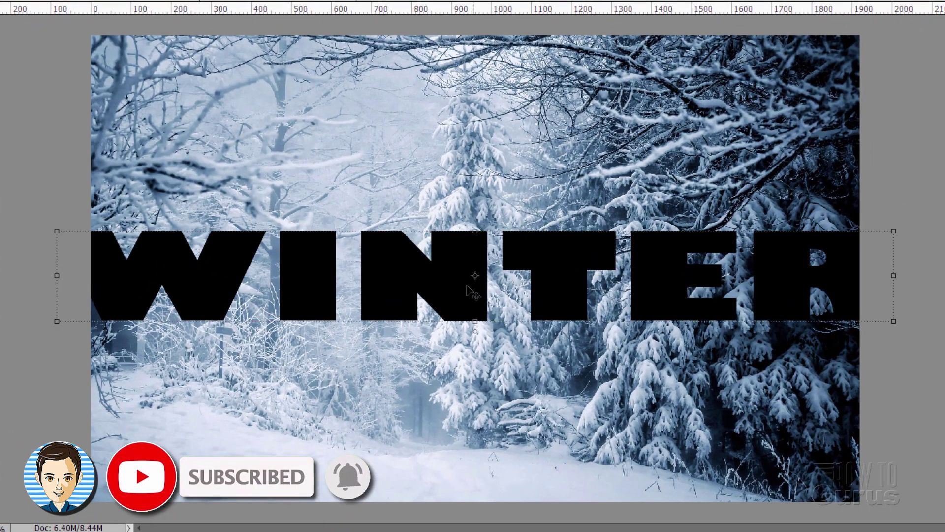
pyautogui.moveTo(65, 237); pyautogui.dragTo(97, 251)
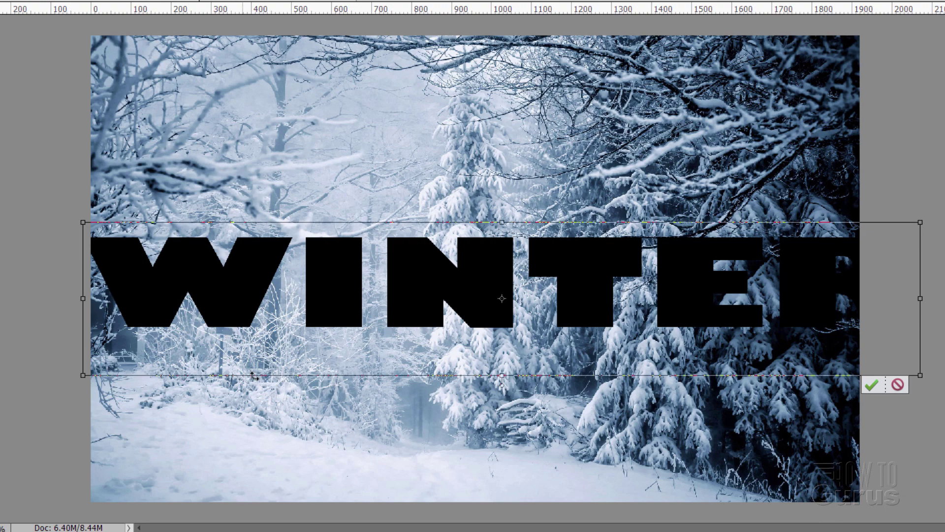
pyautogui.click(899, 386)
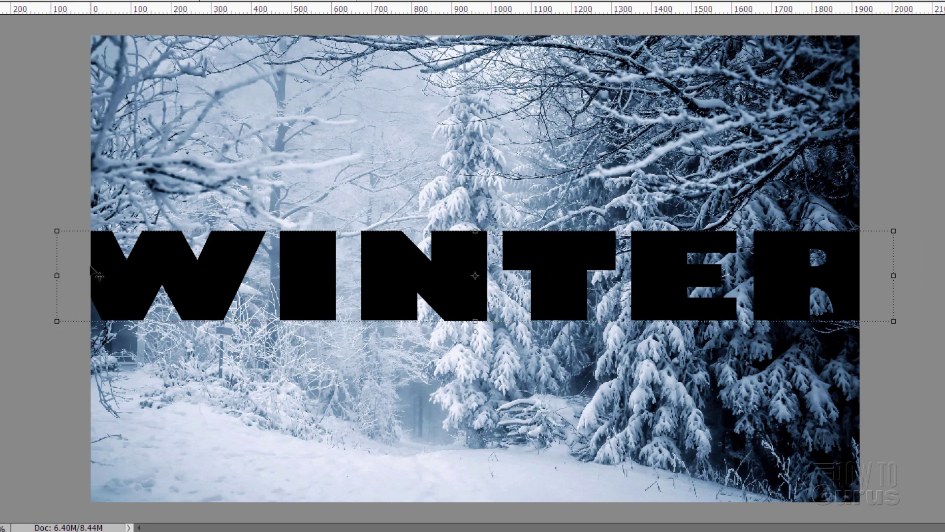
# Step: Free-transform WINTER to make the letters taller, place it lower on the photo, and apply
pyautogui.hotkey('ctrl', 't')
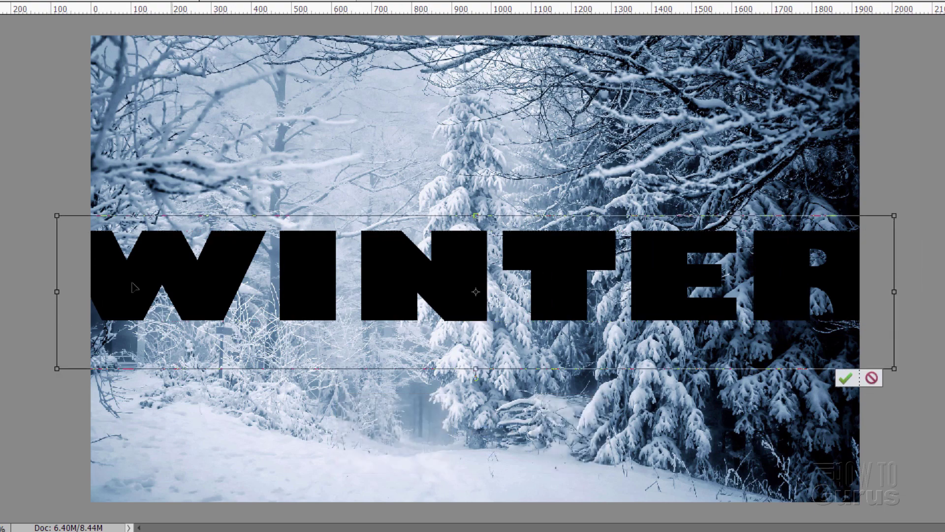
pyautogui.moveTo(57, 216); pyautogui.dragTo(187, 258)
pyautogui.moveTo(459, 303); pyautogui.dragTo(400, 302)
pyautogui.moveTo(767, 283); pyautogui.dragTo(777, 282)
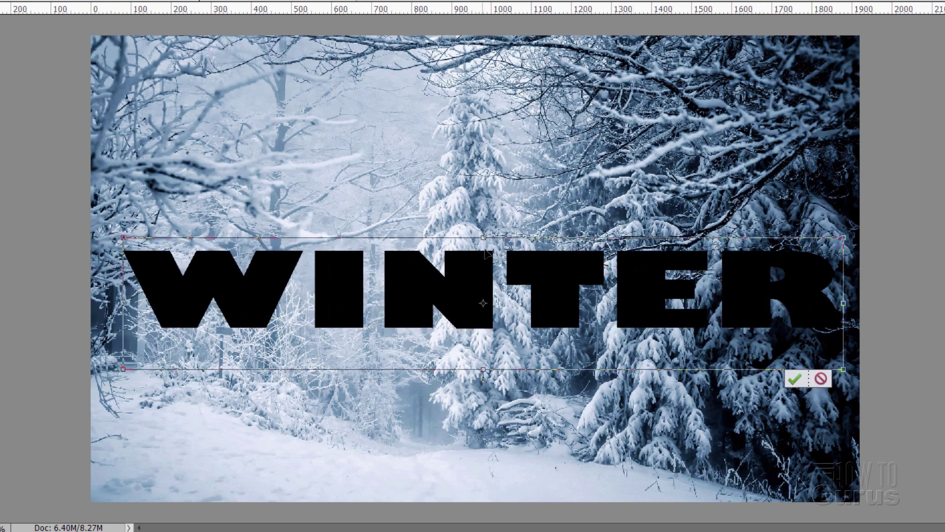
pyautogui.moveTo(483, 238); pyautogui.dragTo(470, 179)
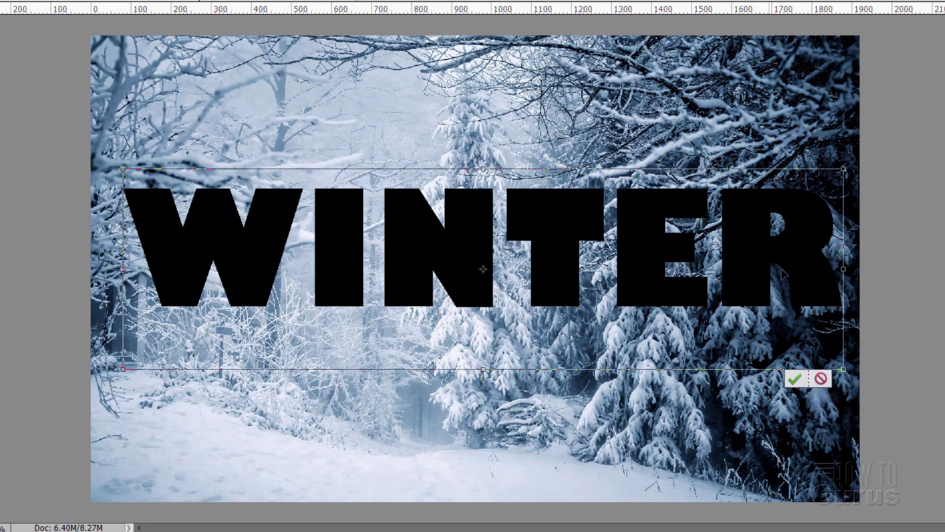
pyautogui.moveTo(839, 271); pyautogui.dragTo(829, 274)
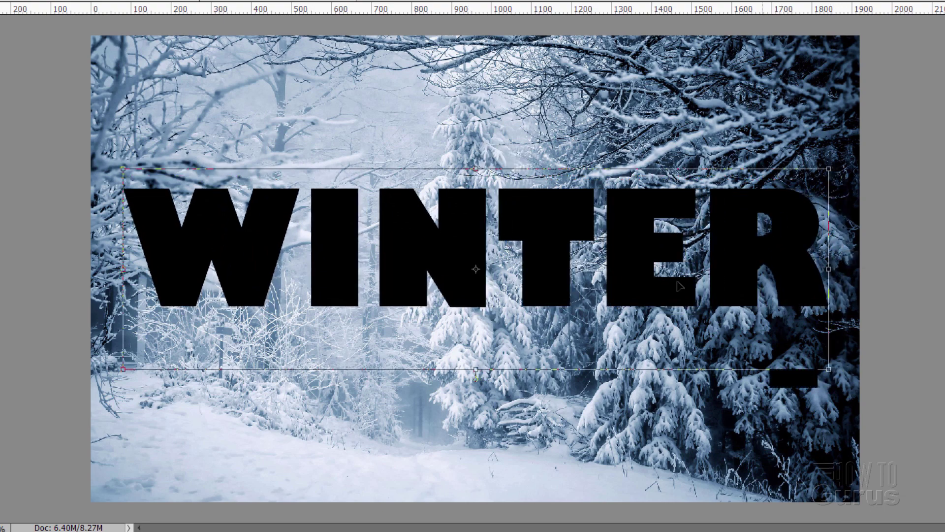
pyautogui.moveTo(629, 290); pyautogui.dragTo(618, 315)
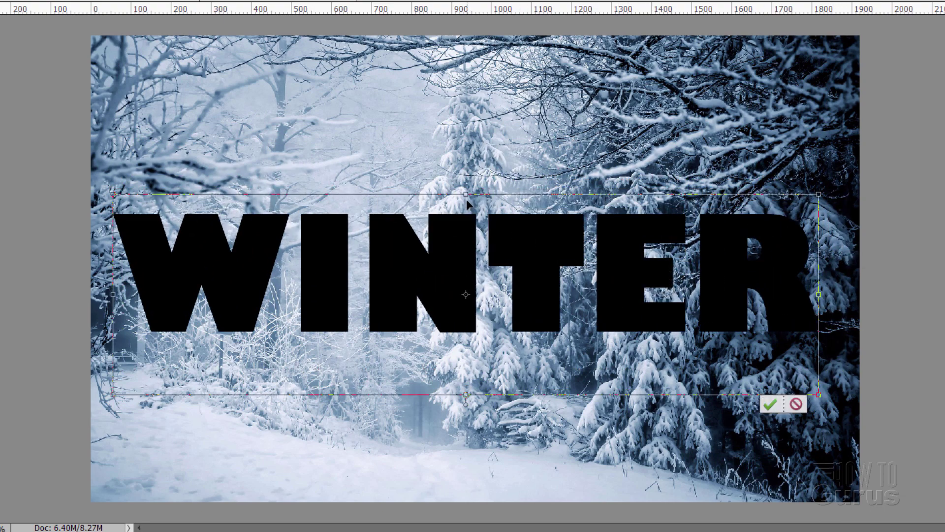
pyautogui.moveTo(466, 194); pyautogui.dragTo(466, 161)
pyautogui.moveTo(532, 287); pyautogui.dragTo(536, 311)
pyautogui.press('Return')
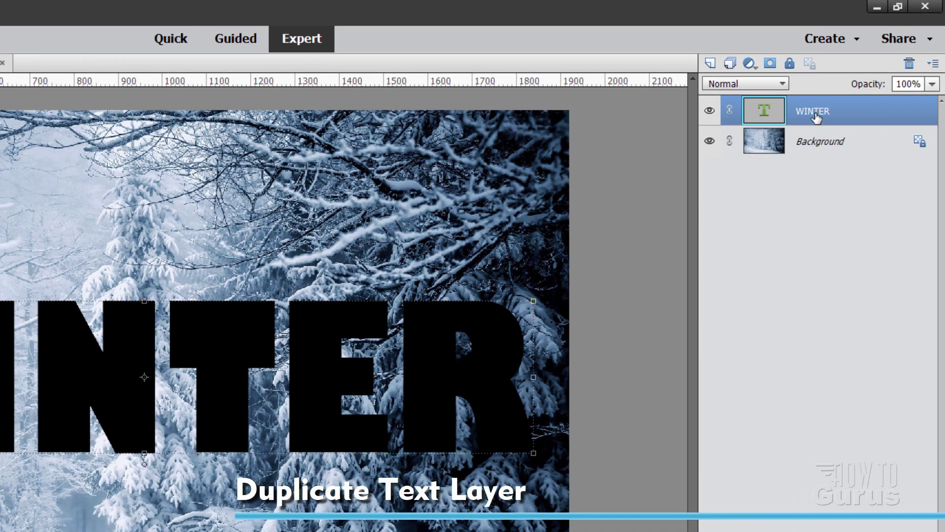
# Step: Duplicate the WINTER type layer and hide the original
pyautogui.rightClick(816, 118)
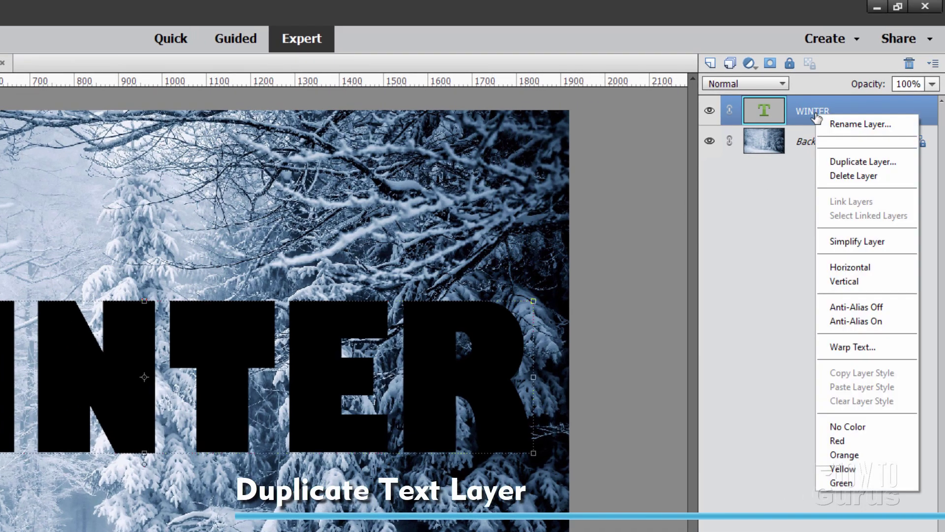
pyautogui.click(840, 158)
pyautogui.click(385, 238)
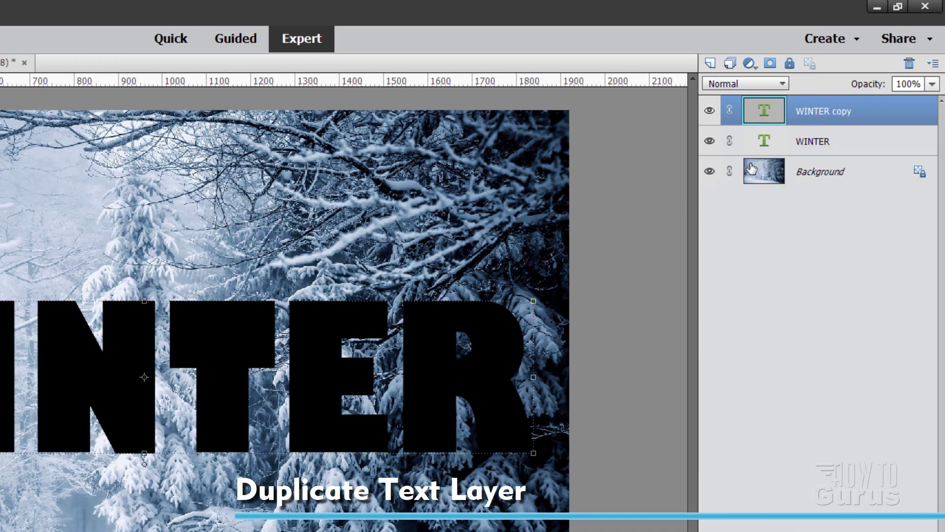
pyautogui.click(709, 142)
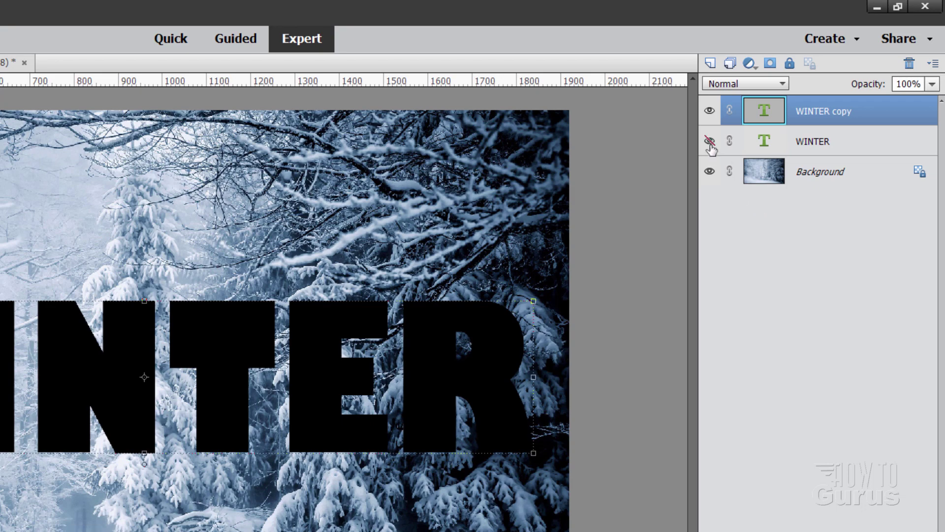
# Step: Rename the hidden original layer 'Shadow' and the copy 'Text'
pyautogui.doubleClick(825, 144)
pyautogui.write('Shadow')
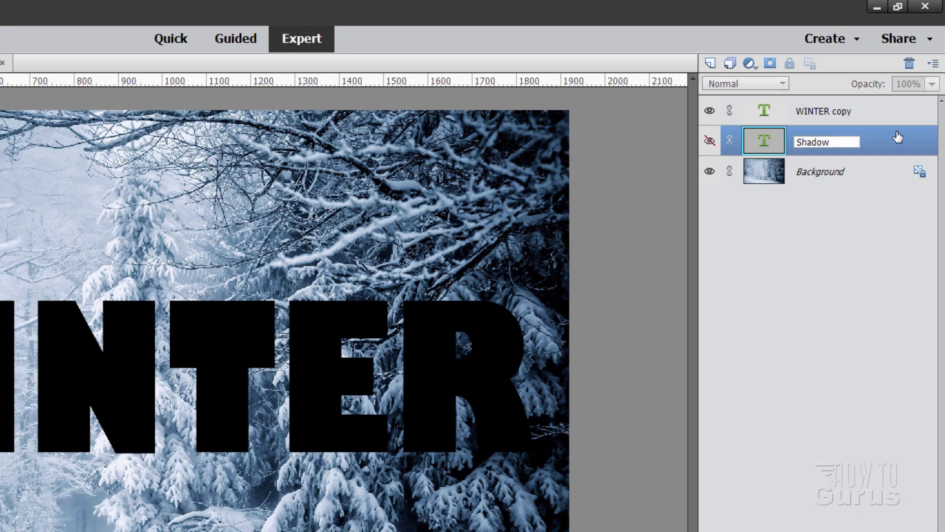
pyautogui.press('Return')
pyautogui.doubleClick(826, 113)
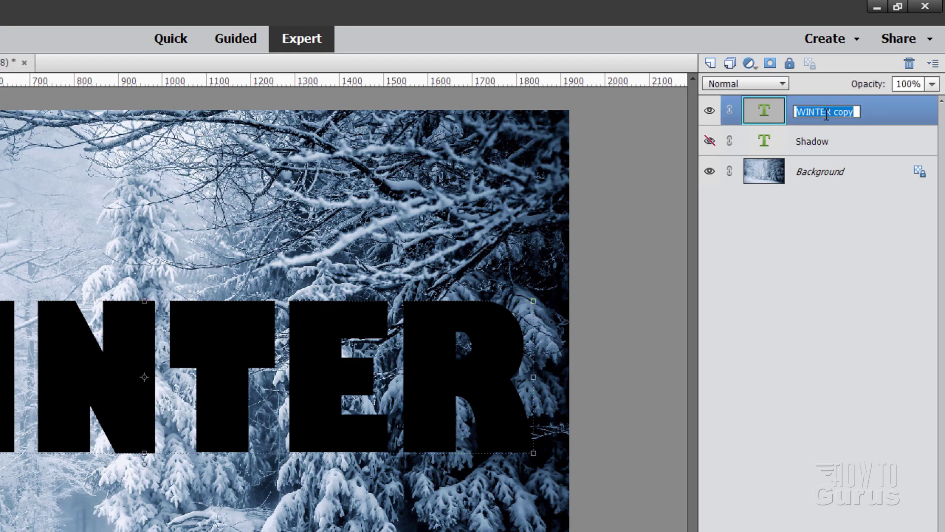
pyautogui.write('Text')
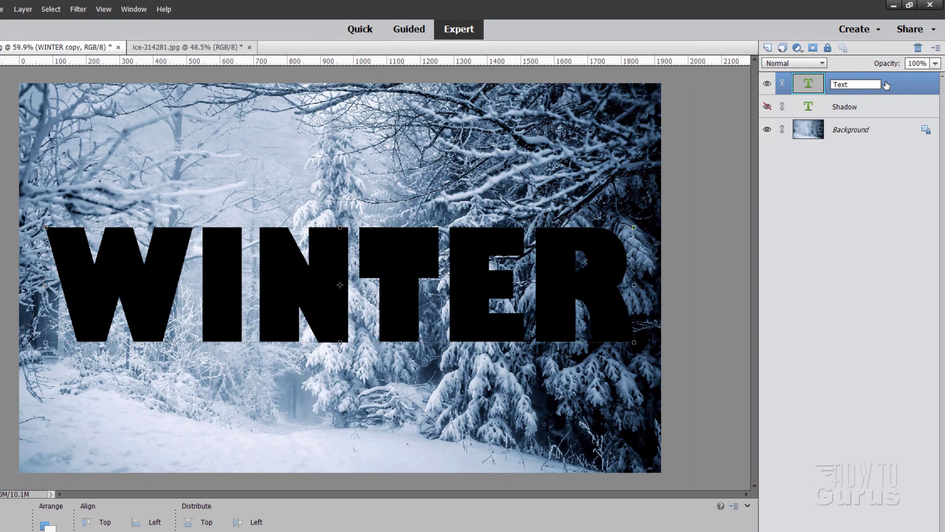
pyautogui.press('Return')
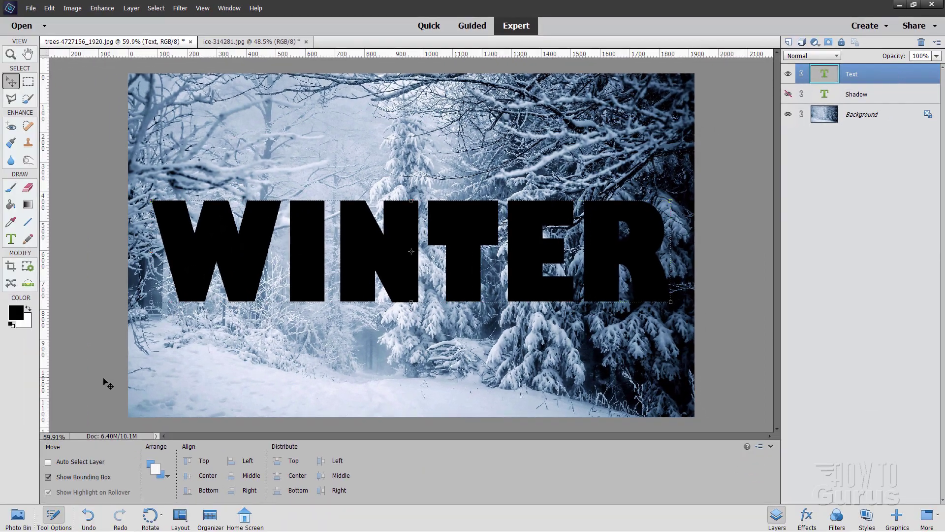
# Step: Drag the ice-314281.jpg photo from the Photo Bin into the WINTER forest document
pyautogui.click(25, 516)
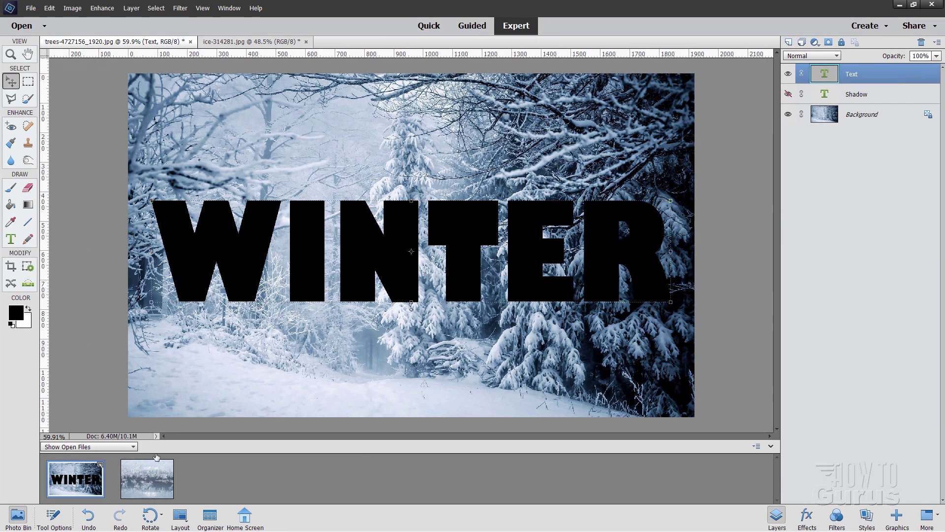
pyautogui.click(148, 480)
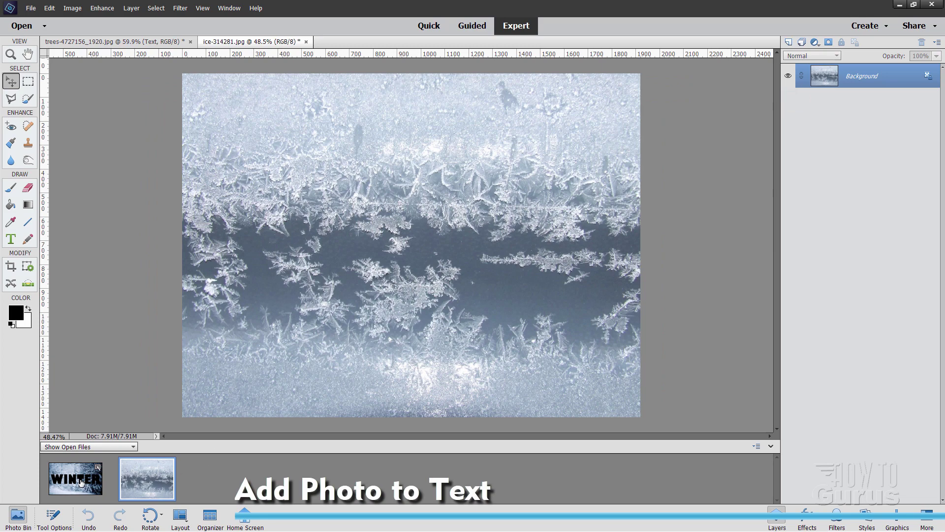
pyautogui.click(82, 483)
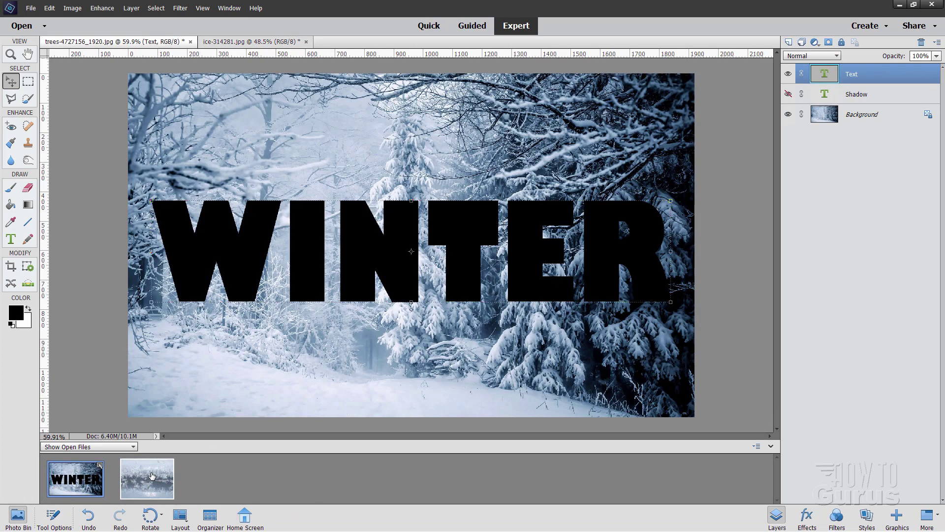
pyautogui.moveTo(255, 340); pyautogui.dragTo(320, 256)
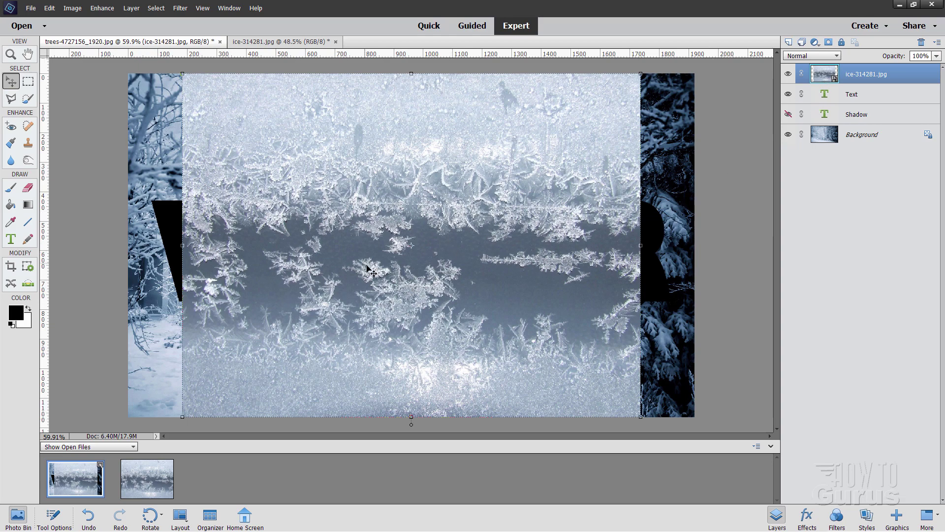
# Step: Stretch the ice layer to 116.1% width across the canvas and commit
pyautogui.moveTo(182, 250); pyautogui.dragTo(146, 246)
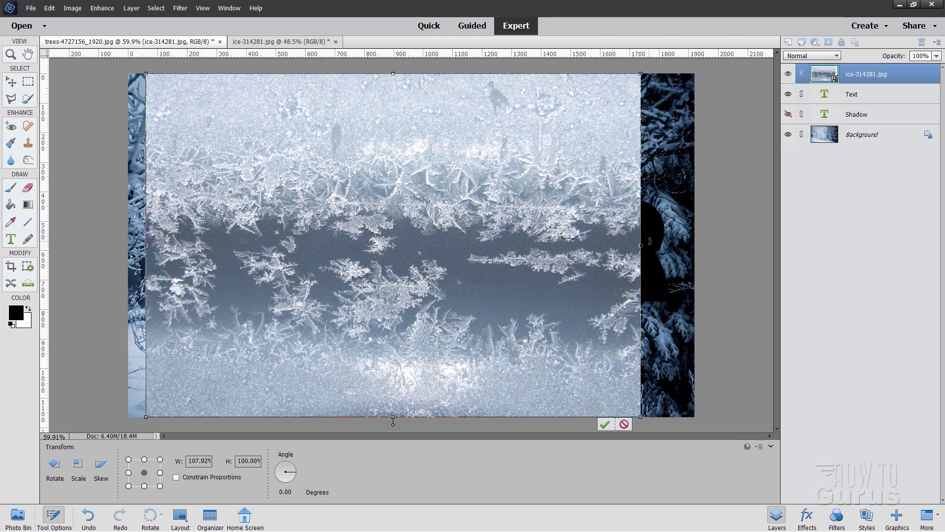
pyautogui.moveTo(643, 244); pyautogui.dragTo(667, 244)
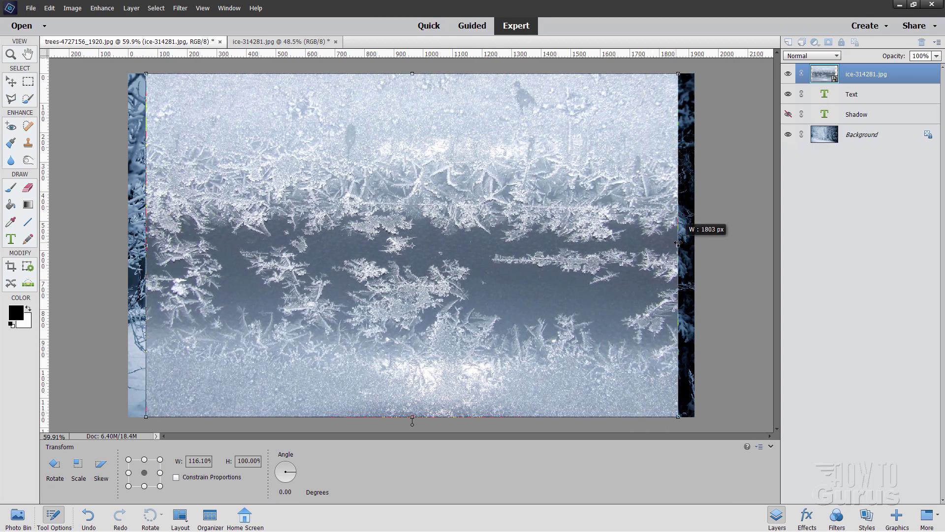
pyautogui.moveTo(677, 243); pyautogui.dragTo(678, 243)
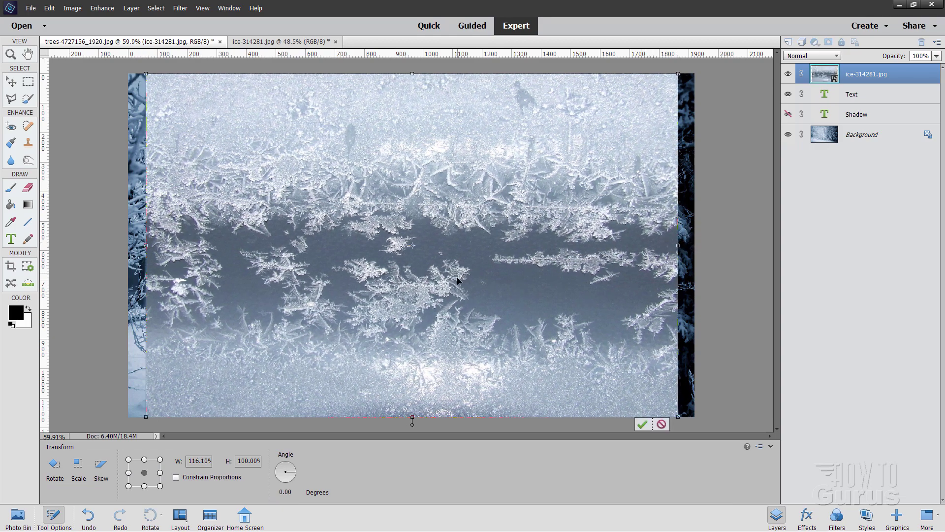
pyautogui.click(642, 424)
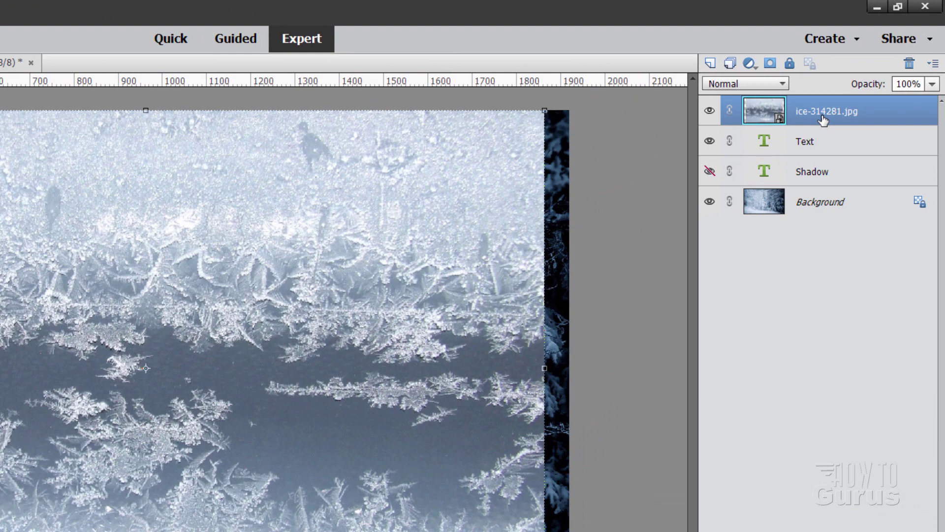
# Step: Create a clipping mask so the ice-314281.jpg layer fills the Text layer's WINTER letters
pyautogui.rightClick(823, 118)
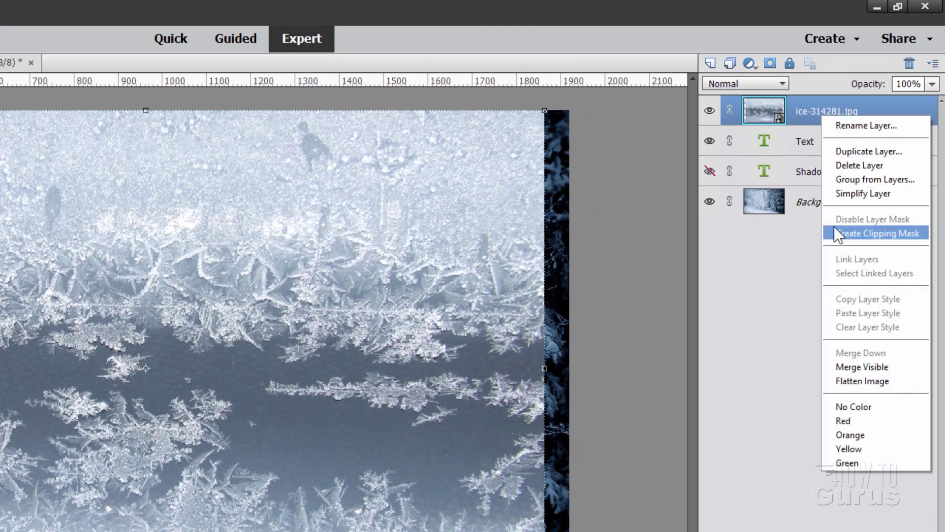
pyautogui.click(846, 228)
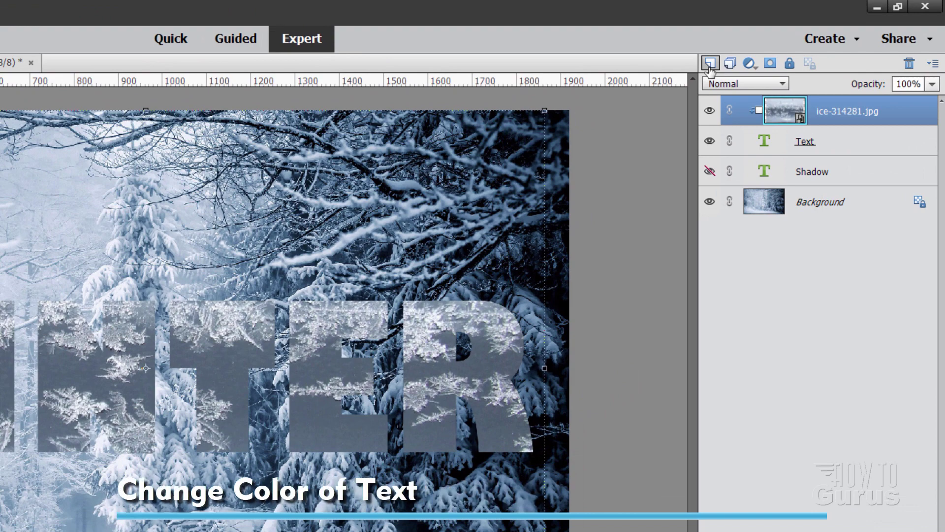
# Step: Add a new empty layer and set the foreground colour to hex a996c3
pyautogui.click(710, 64)
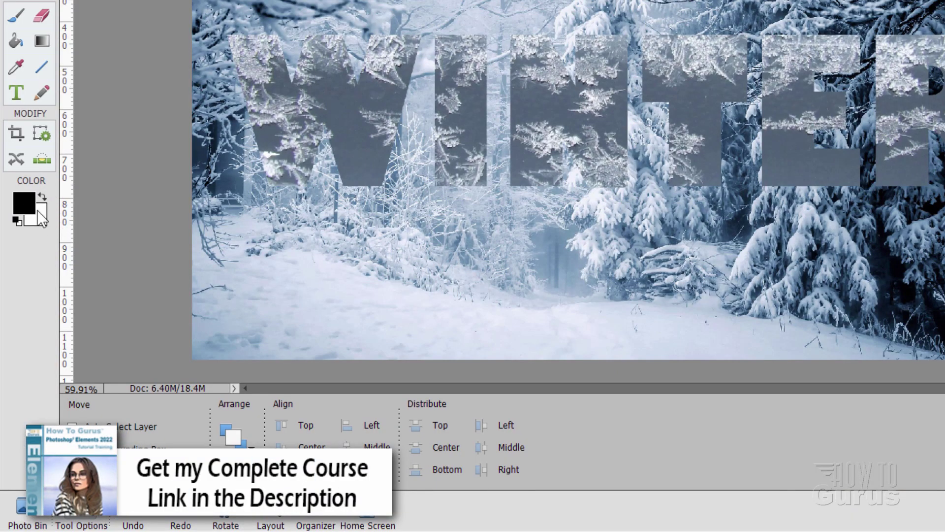
pyautogui.click(24, 202)
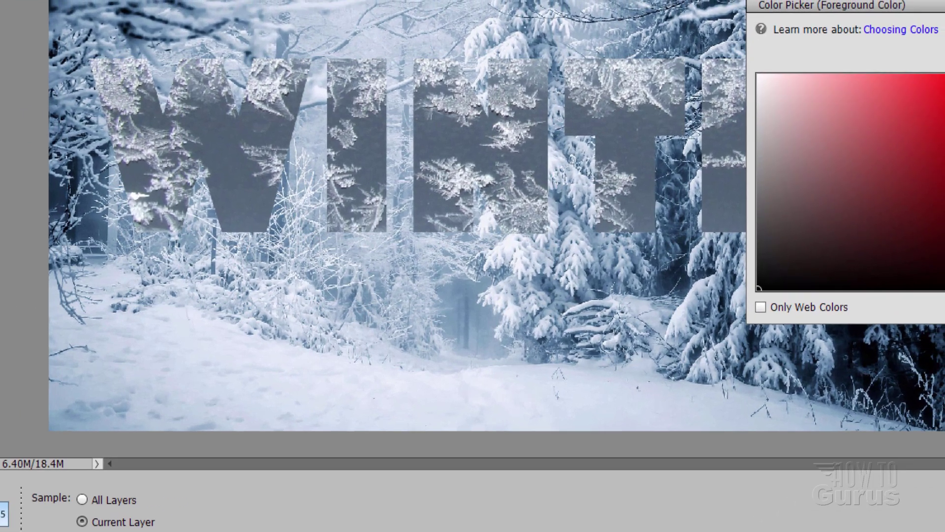
pyautogui.moveTo(933, 6); pyautogui.dragTo(640, 1)
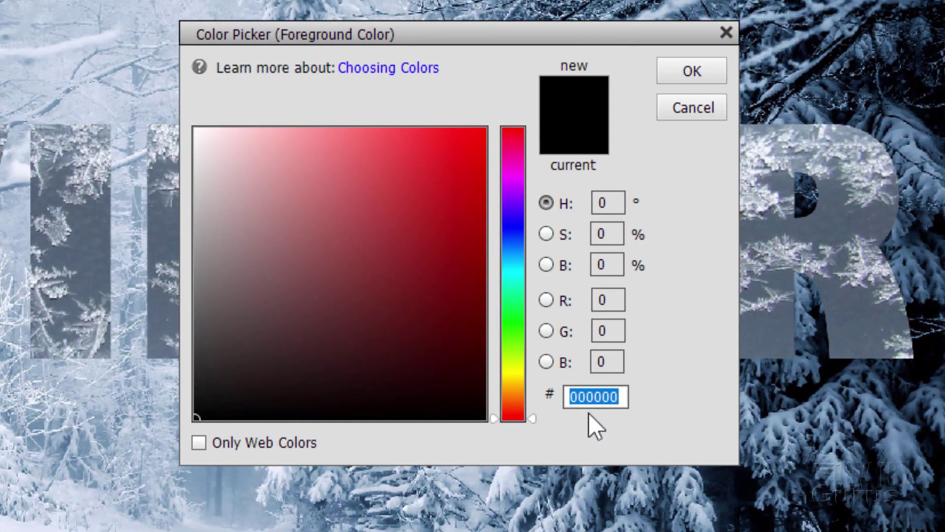
pyautogui.click(596, 397)
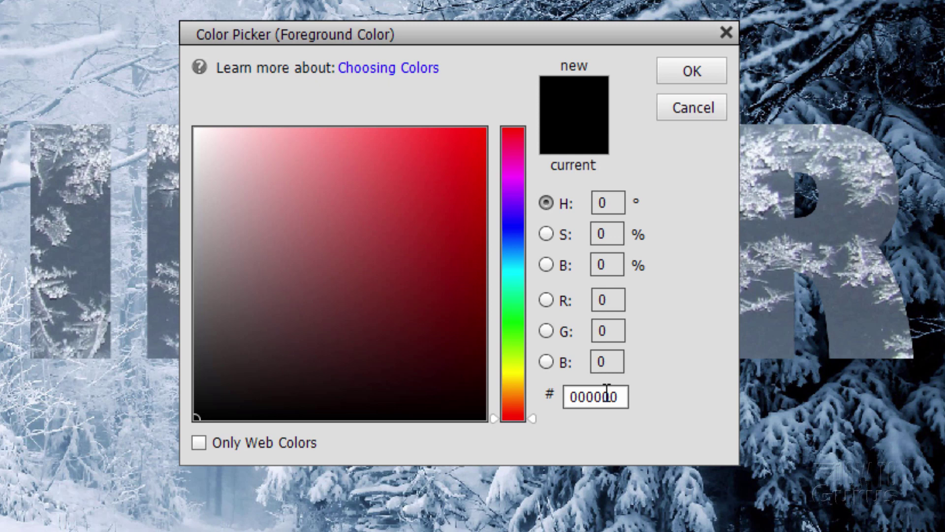
pyautogui.doubleClick(621, 397)
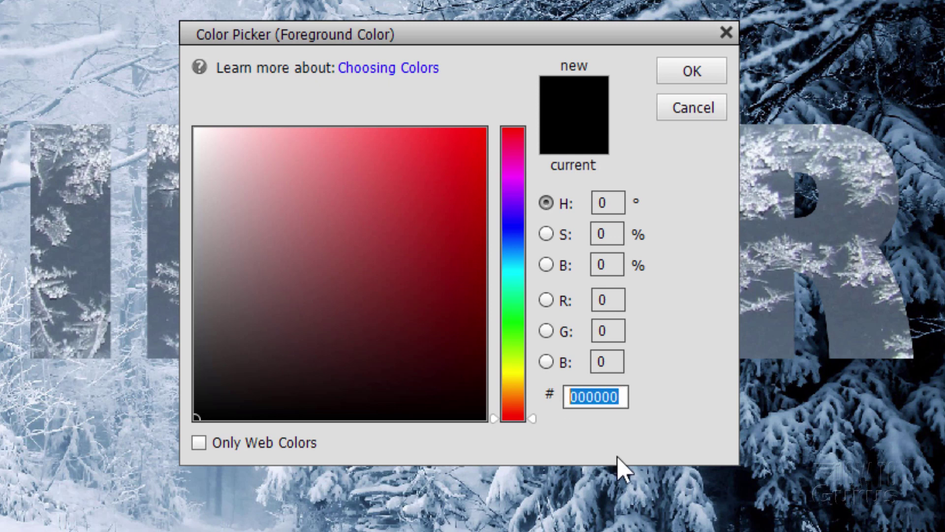
pyautogui.write('a9')
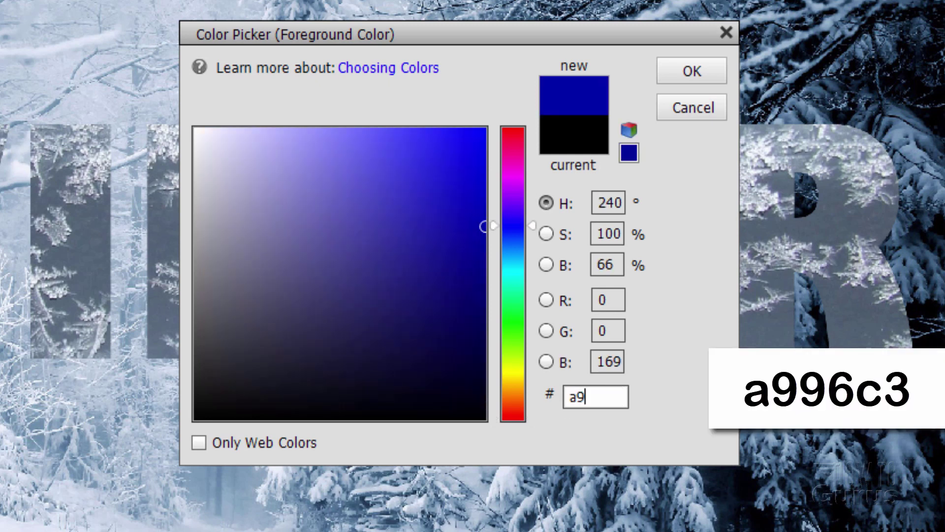
pyautogui.write('96c')
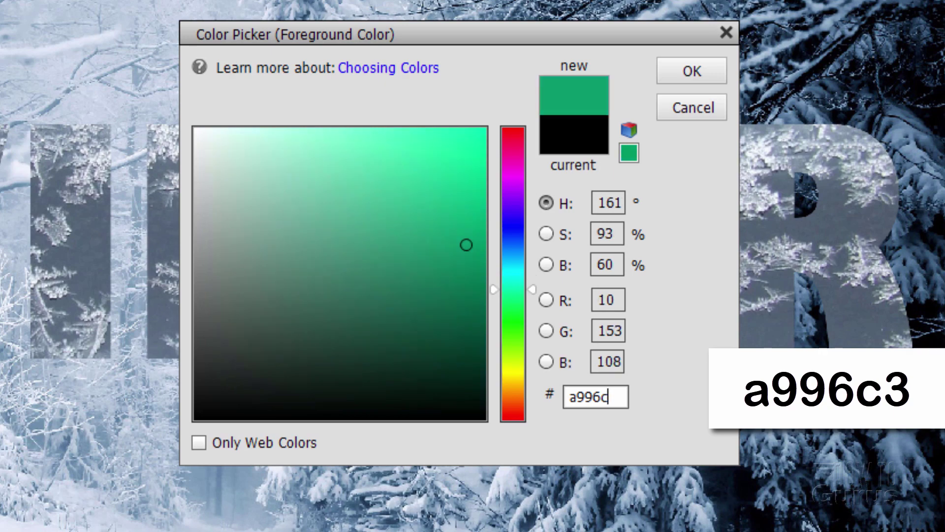
pyautogui.write('3')
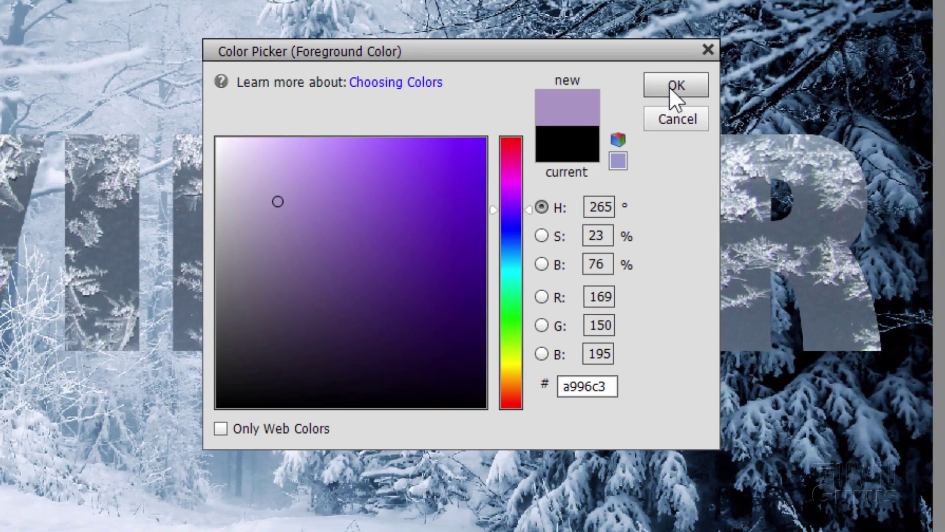
pyautogui.click(690, 72)
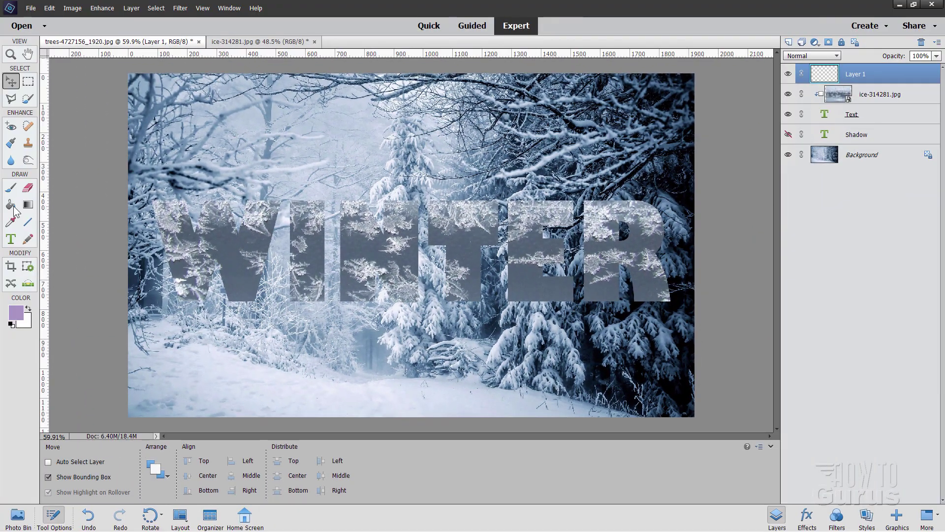
# Step: Paint-bucket fill Layer 1 with the lavender and clip it to the WINTER letters below
pyautogui.click(11, 206)
pyautogui.click(417, 176)
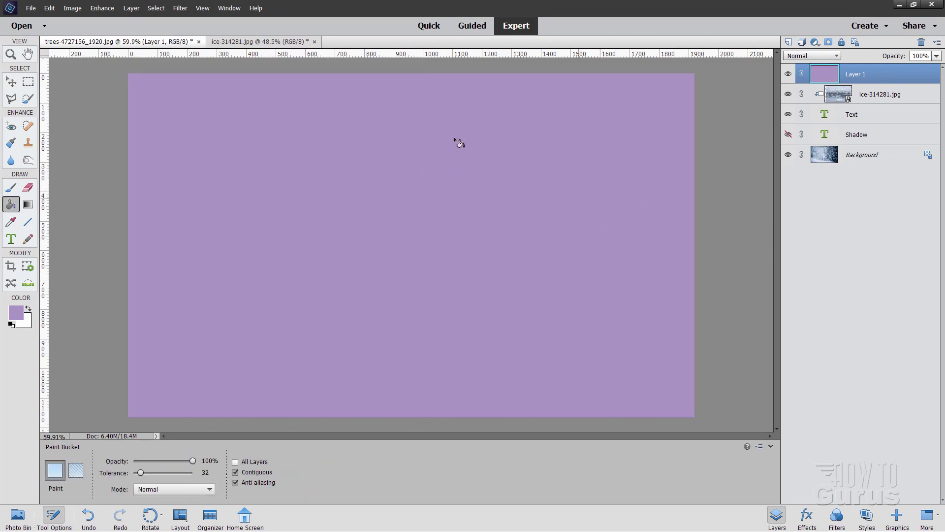
pyautogui.click(11, 82)
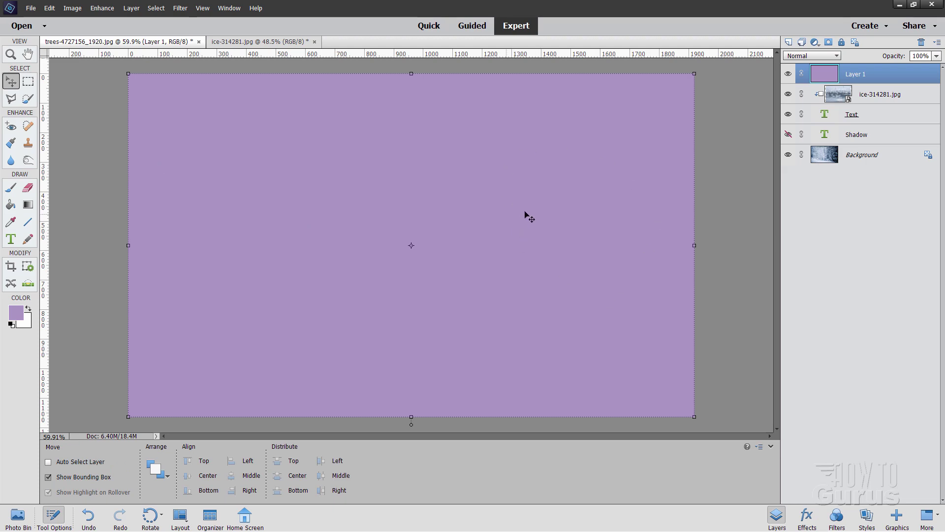
pyautogui.click(788, 74)
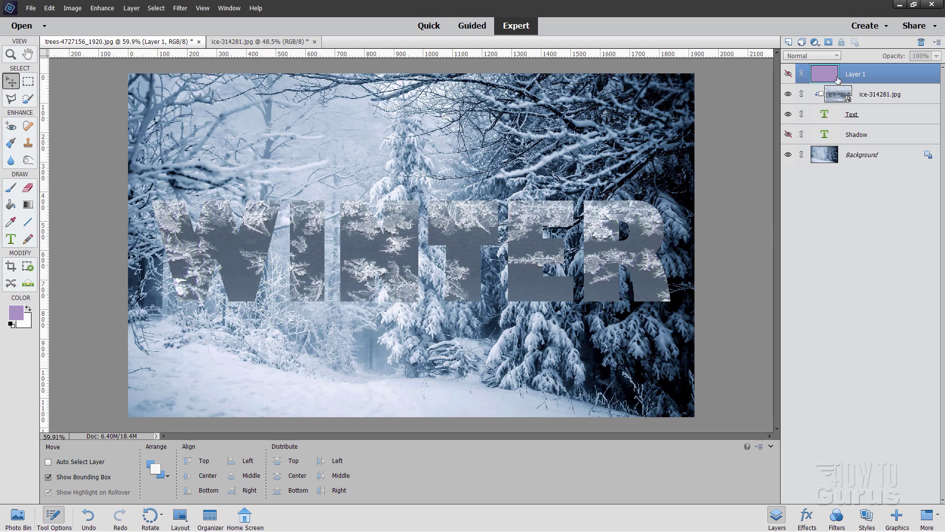
pyautogui.click(788, 74)
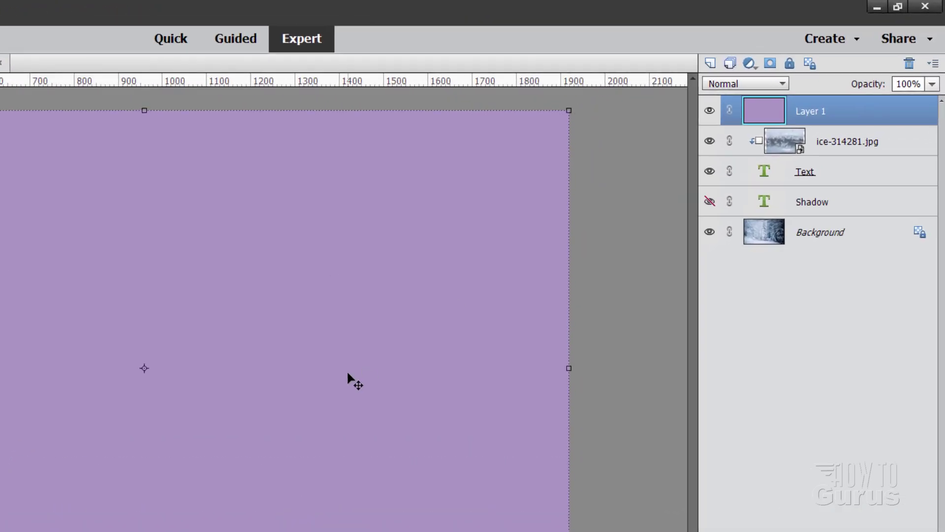
pyautogui.rightClick(820, 118)
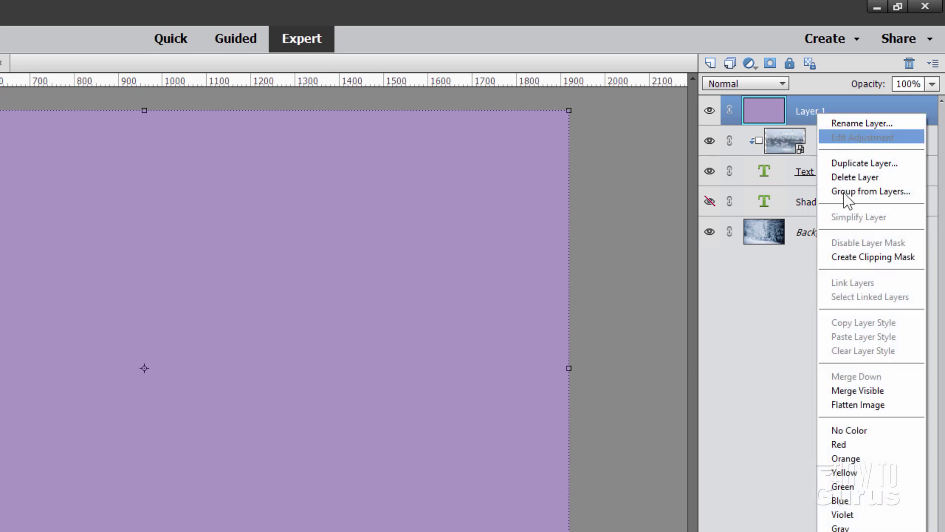
pyautogui.click(859, 261)
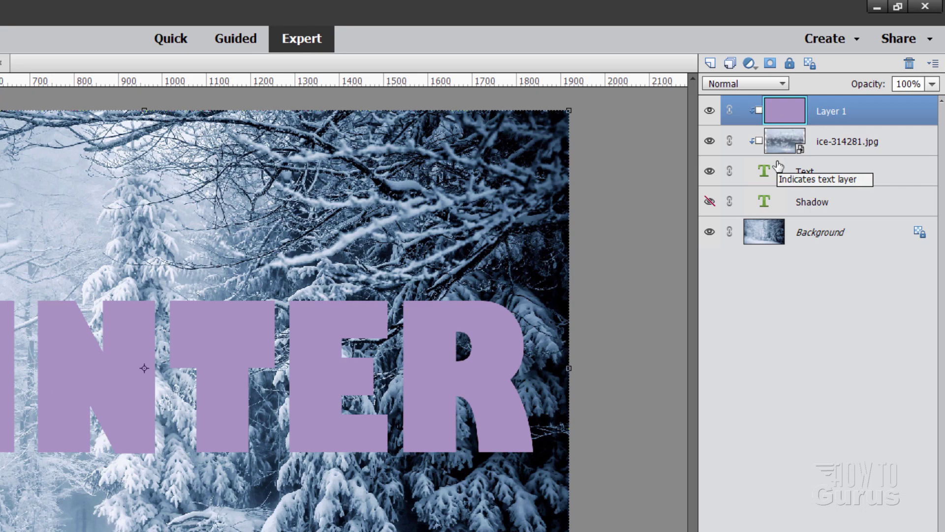
# Step: Set the purple Layer 1's blend mode to Overlay so WINTER takes a lavender tint
pyautogui.click(721, 83)
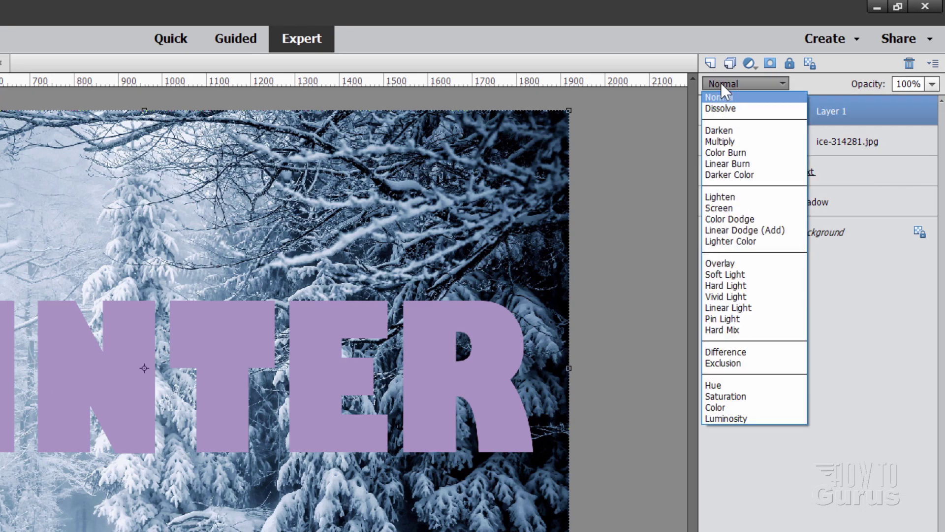
pyautogui.click(734, 262)
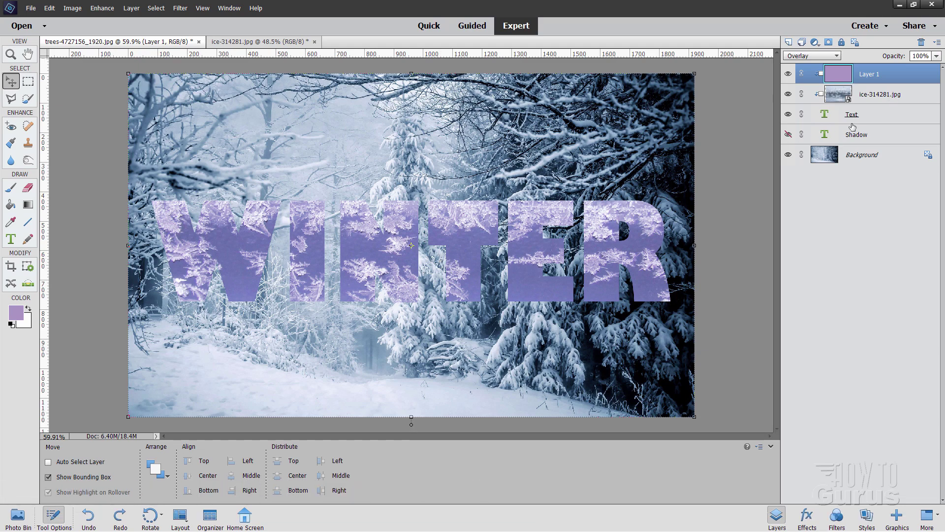
# Step: Select the Text layer and apply the Simple Sharp Inner bevel style to WINTER
pyautogui.click(866, 117)
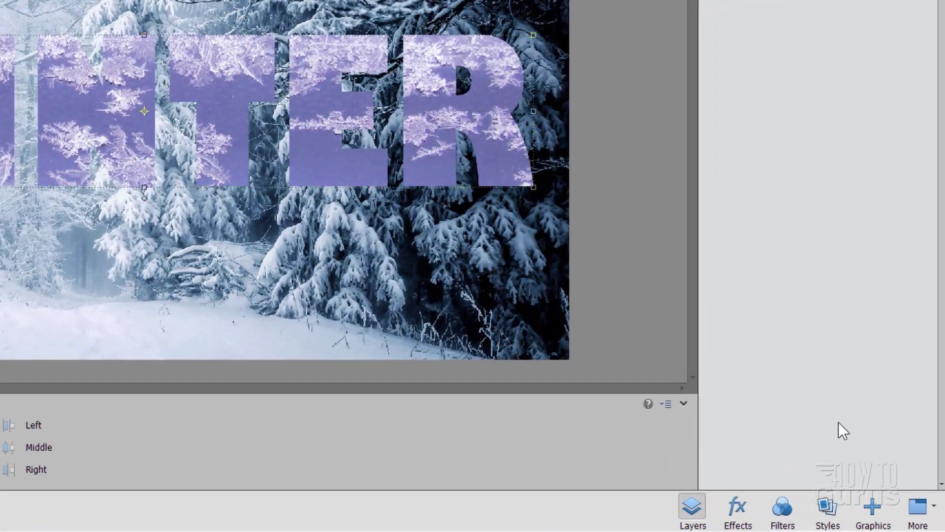
pyautogui.click(827, 512)
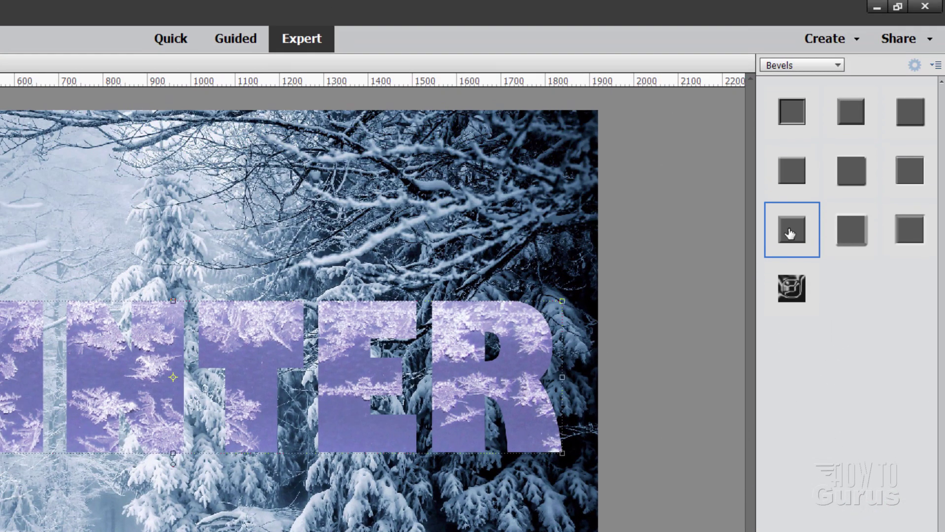
pyautogui.click(790, 198)
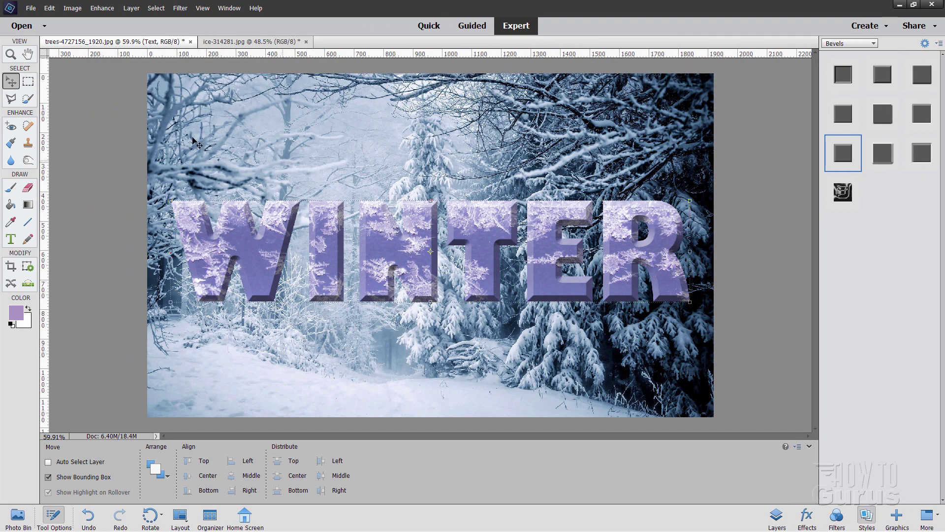
# Step: In the Text layer's Style Settings, set the Bevel Size to 27 px and confirm
pyautogui.click(129, 9)
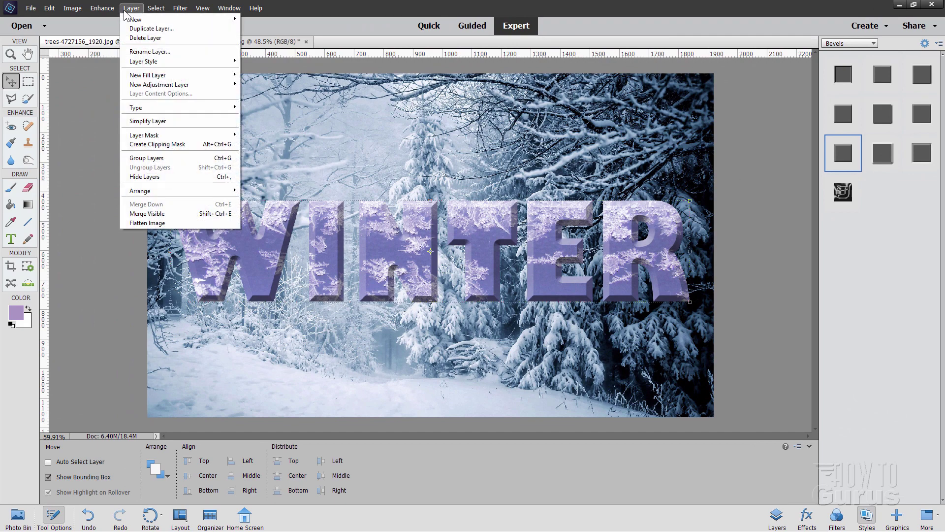
pyautogui.moveTo(148, 61)
pyautogui.click(265, 62)
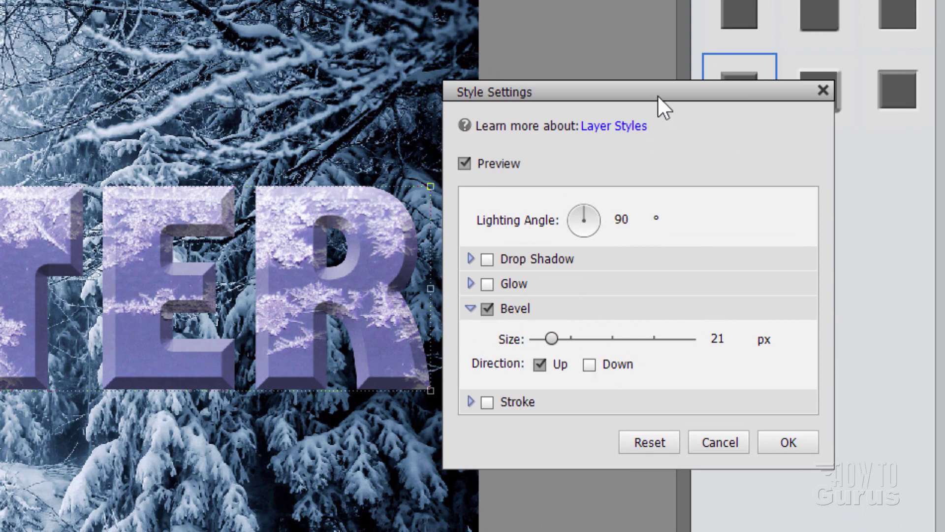
pyautogui.moveTo(657, 94); pyautogui.dragTo(508, 148)
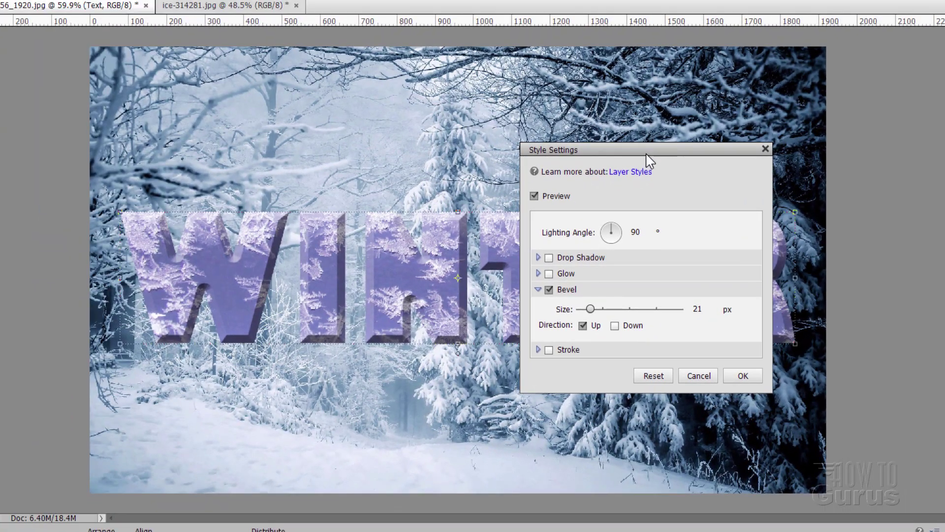
pyautogui.moveTo(591, 309); pyautogui.dragTo(590, 310)
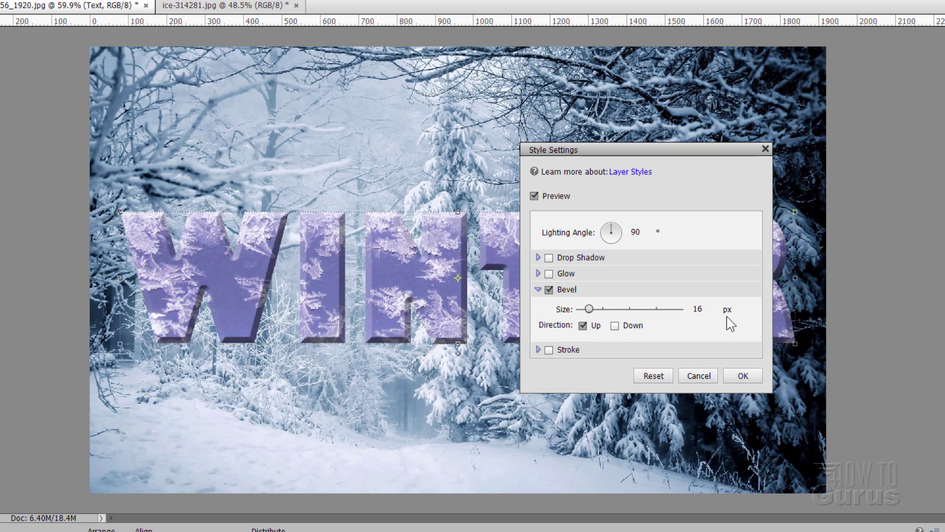
pyautogui.click(701, 309)
pyautogui.write('27')
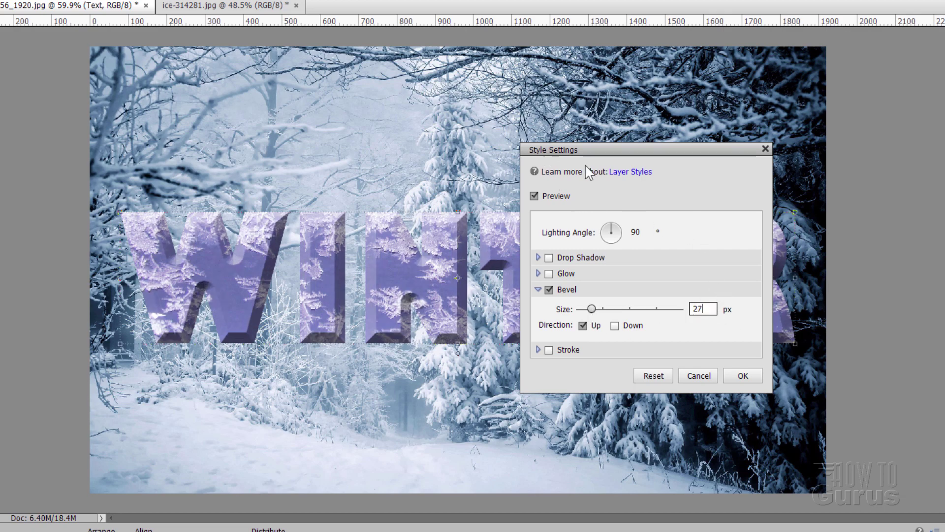
pyautogui.click(742, 377)
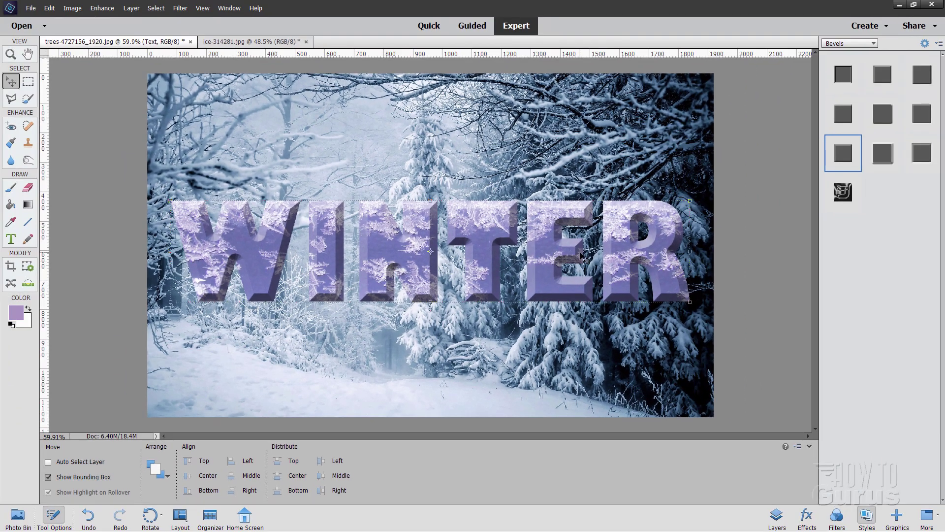
# Step: Select the Shadow layer in the Layers list and make it visible
pyautogui.click(777, 516)
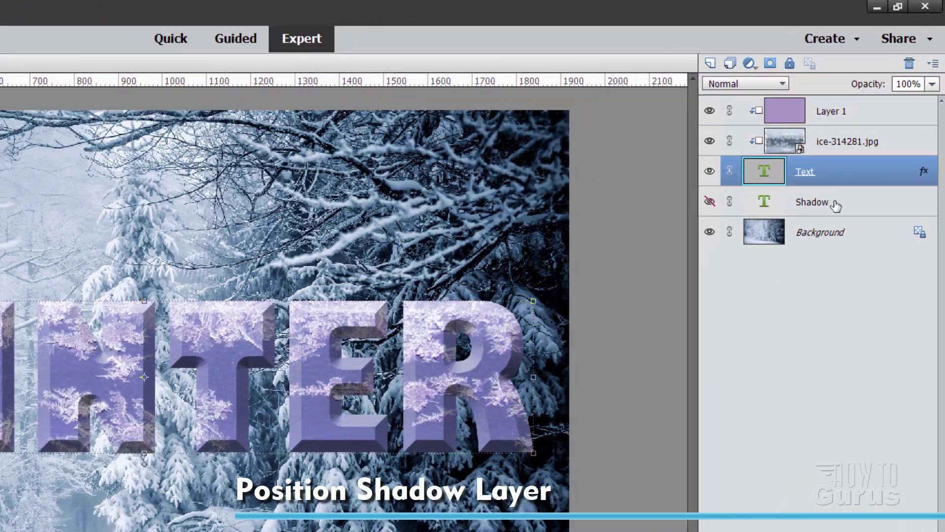
pyautogui.click(872, 136)
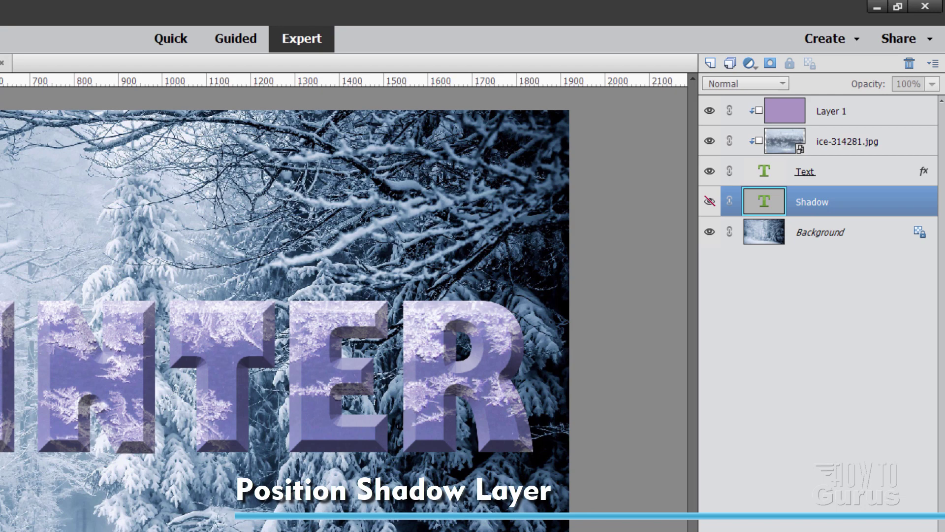
pyautogui.click(709, 201)
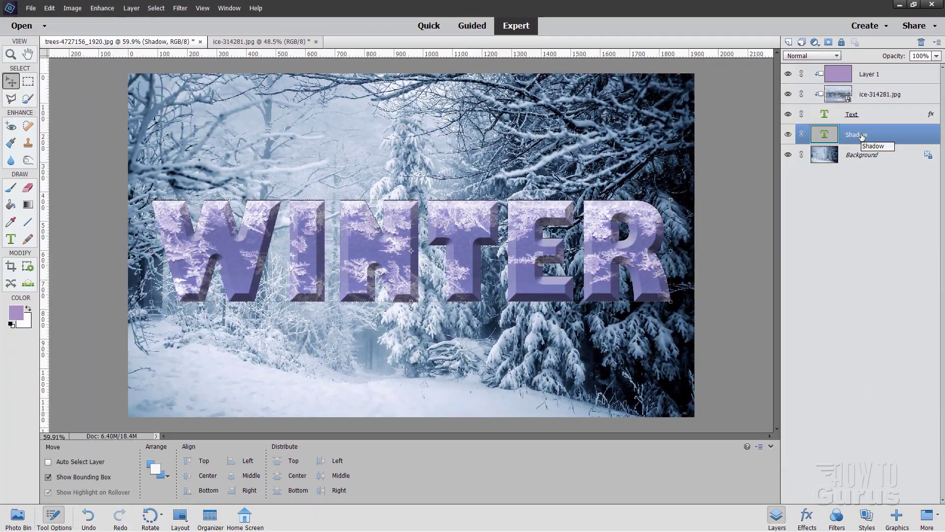
# Step: Nudge the black shadow text a few pixels down and to the right with the arrow keys
pyautogui.press('Down')
pyautogui.press('Right')
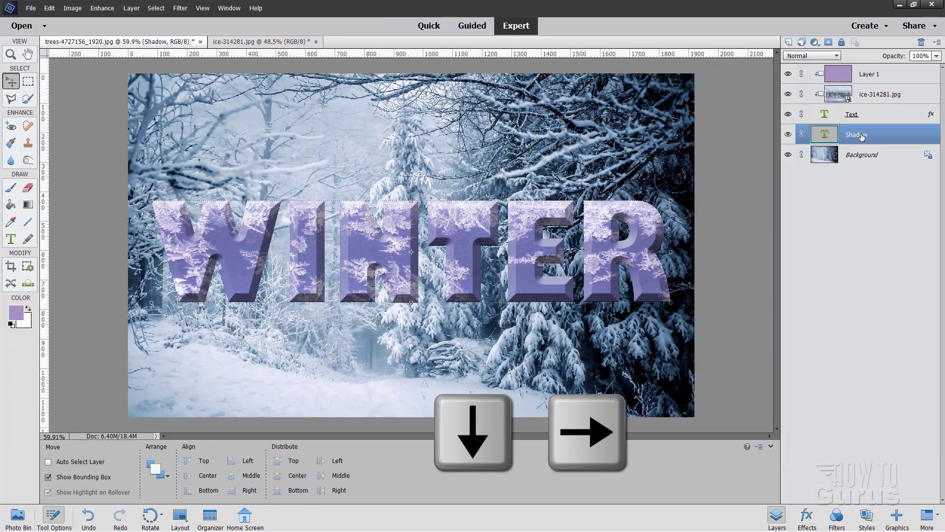
pyautogui.press('Down')
pyautogui.press('Down')
pyautogui.press('Down')
pyautogui.press('Down')
pyautogui.press('Down')
pyautogui.press('Down')
pyautogui.press('Down')
pyautogui.press('Down')
pyautogui.press('Down')
pyautogui.press('Down')
pyautogui.press('Down')
pyautogui.press('Down')
pyautogui.press('Down')
pyautogui.press('Down')
pyautogui.press('Down')
pyautogui.press('Down')
pyautogui.press('Down')
pyautogui.press('Down')
pyautogui.press('Down')
pyautogui.press('Down')
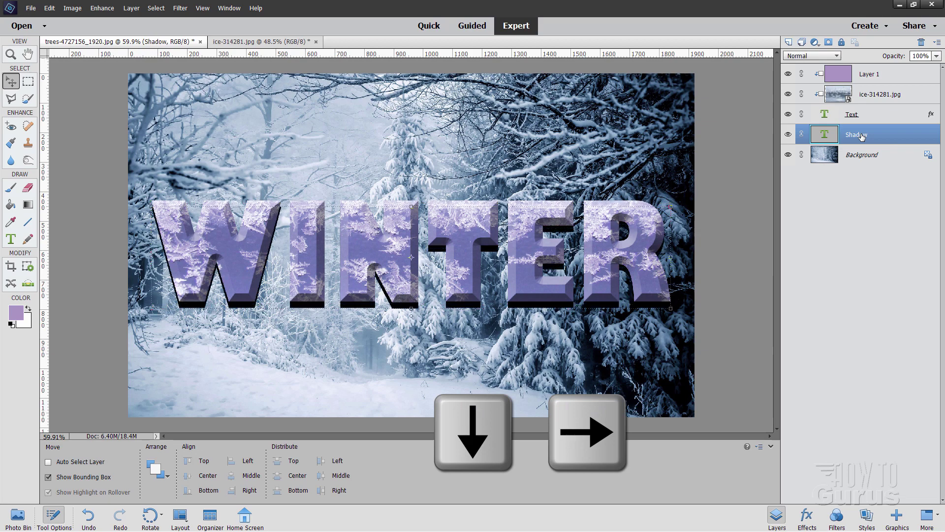
pyautogui.press('Right')
pyautogui.press('Right')
pyautogui.press('Right')
pyautogui.press('Right')
pyautogui.press('Right')
pyautogui.press('Right')
pyautogui.press('Right')
pyautogui.press('Right')
pyautogui.press('Right')
pyautogui.press('Right')
pyautogui.press('Right')
pyautogui.press('Right')
pyautogui.press('Right')
pyautogui.press('Right')
pyautogui.press('Right')
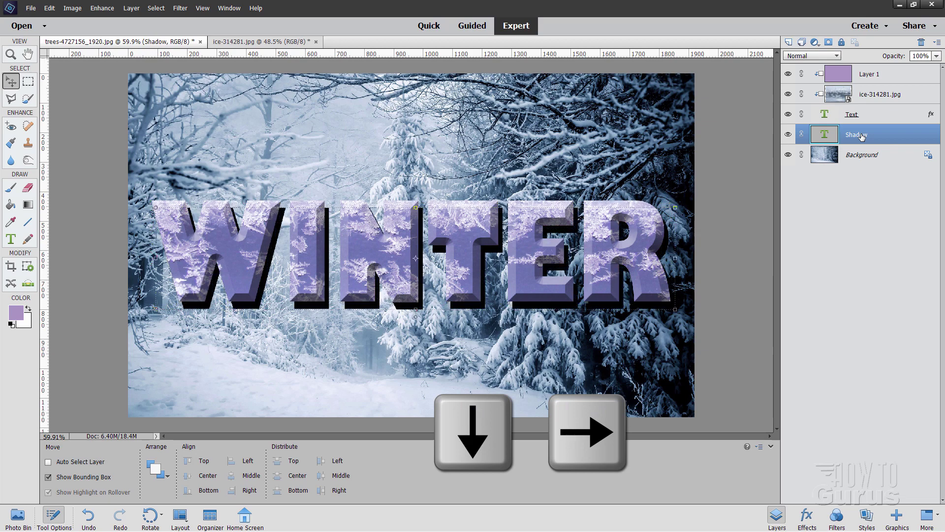
pyautogui.press('Down')
pyautogui.press('Down')
pyautogui.press('Down')
pyautogui.press('Down')
pyautogui.press('Down')
pyautogui.press('Down')
pyautogui.press('Right')
pyautogui.press('Right')
pyautogui.press('Right')
pyautogui.press('Right')
pyautogui.press('Right')
pyautogui.press('Right')
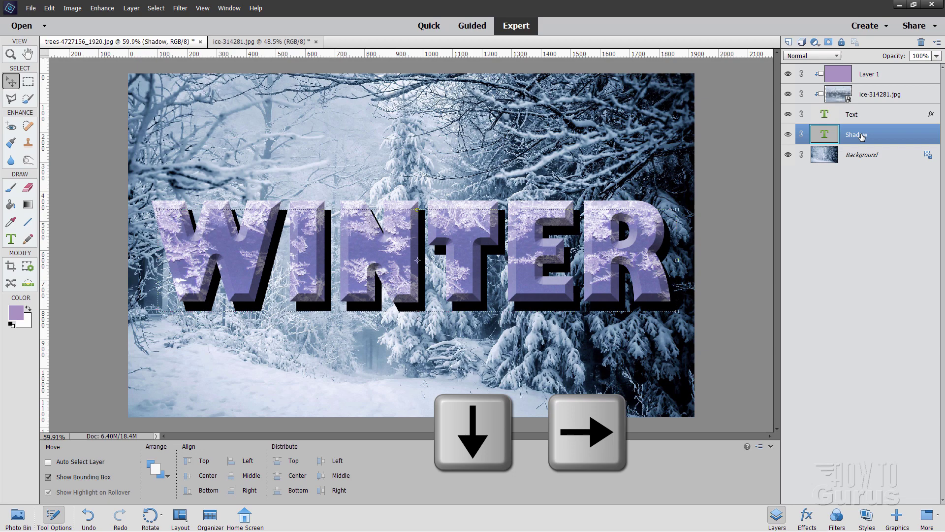
pyautogui.press('Right')
pyautogui.press('Right')
pyautogui.press('Right')
pyautogui.press('Right')
pyautogui.press('Right')
pyautogui.press('Right')
pyautogui.press('Right')
pyautogui.press('Down')
pyautogui.press('Down')
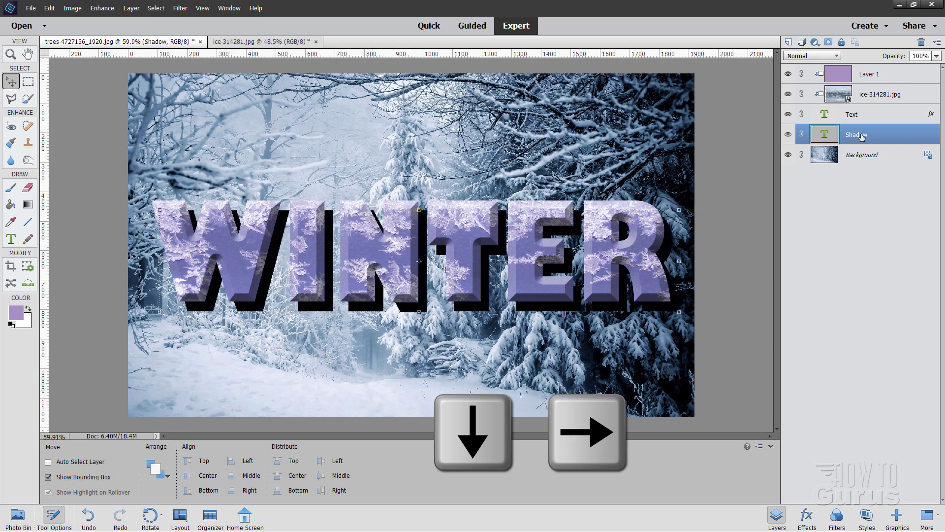
pyautogui.press('Left')
pyautogui.press('Left')
pyautogui.press('Left')
pyautogui.press('Left')
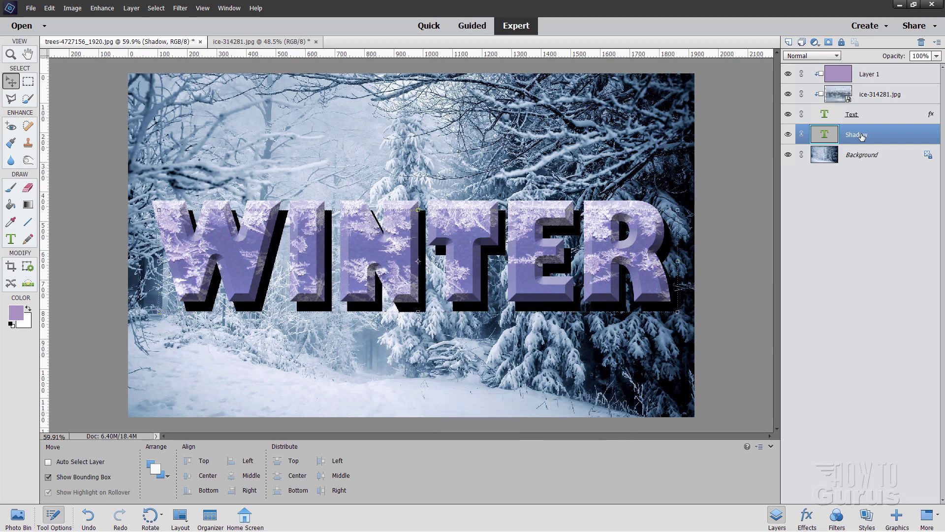
pyautogui.press('Down')
pyautogui.press('Right')
pyautogui.press('Right')
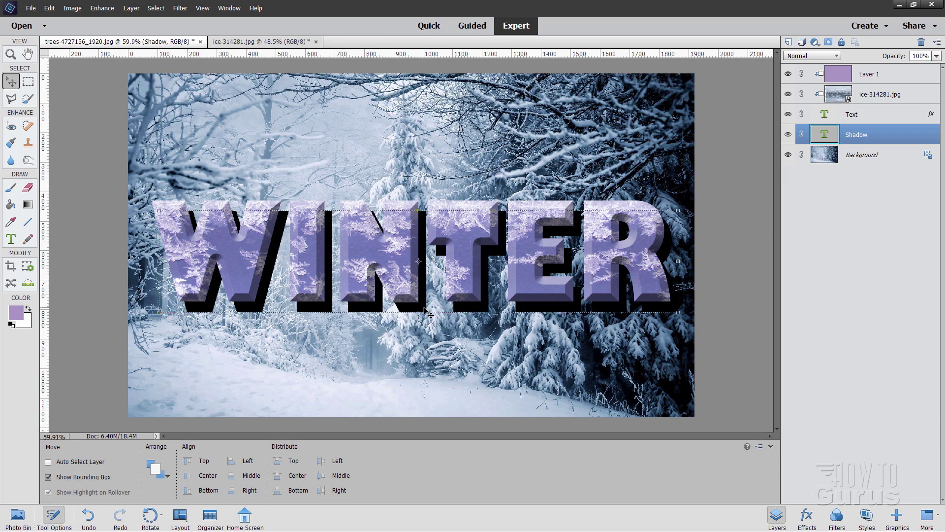
# Step: Recolour the shadow WINTER text to hex 000254 with the Type tool and commit the edit
pyautogui.press('t')
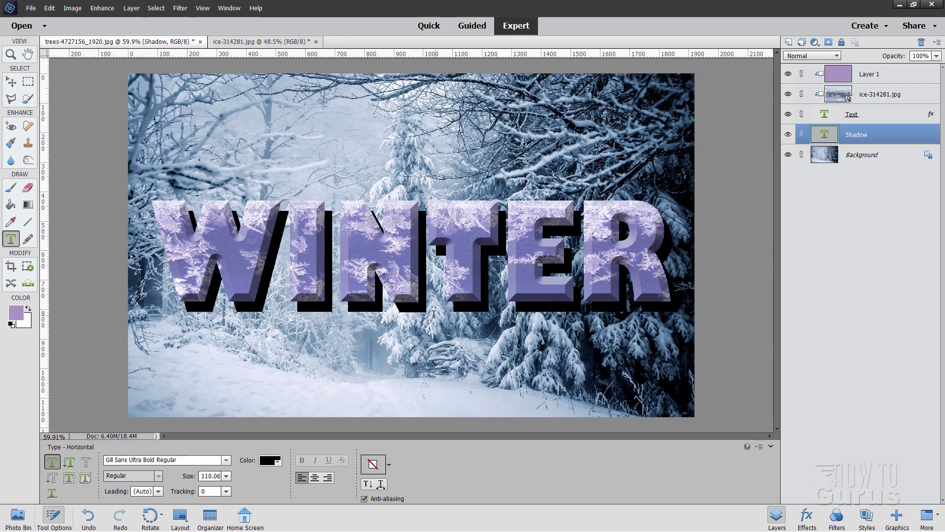
pyautogui.doubleClick(434, 314)
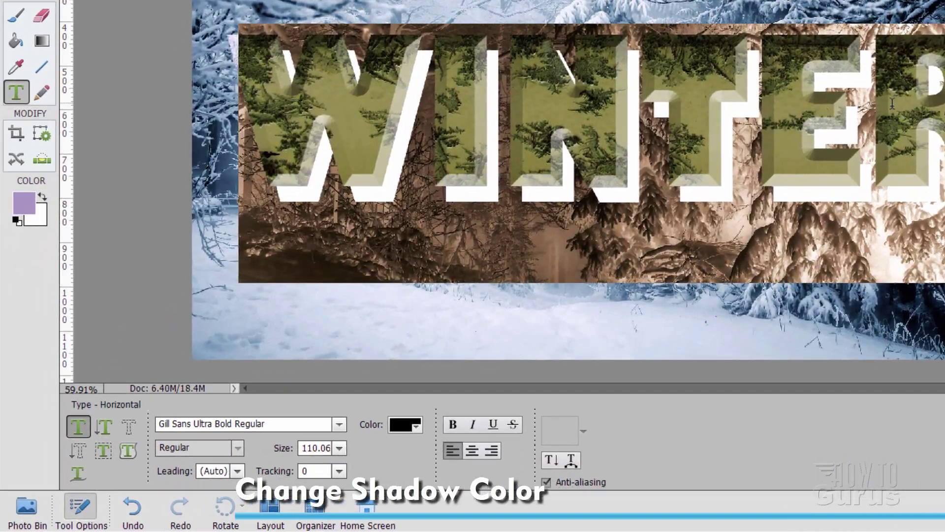
pyautogui.click(406, 427)
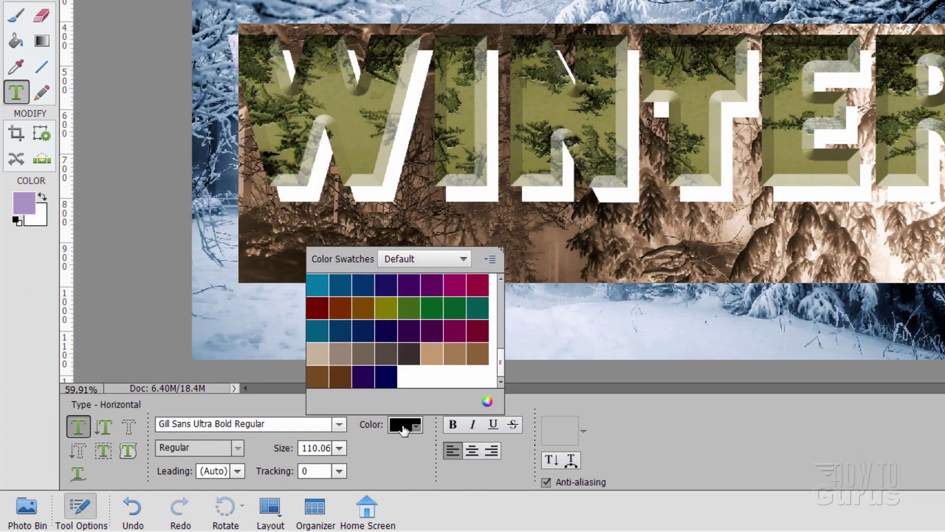
pyautogui.click(488, 401)
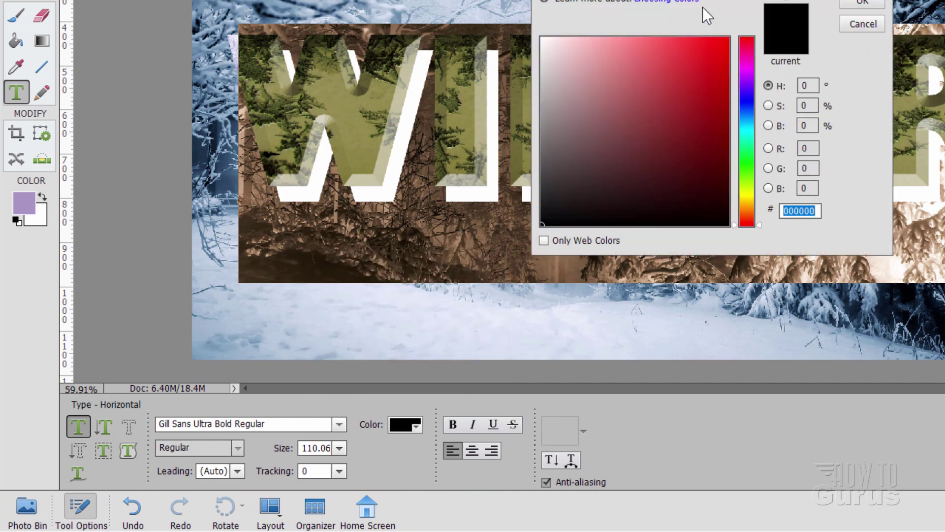
pyautogui.moveTo(707, 1); pyautogui.dragTo(814, 44)
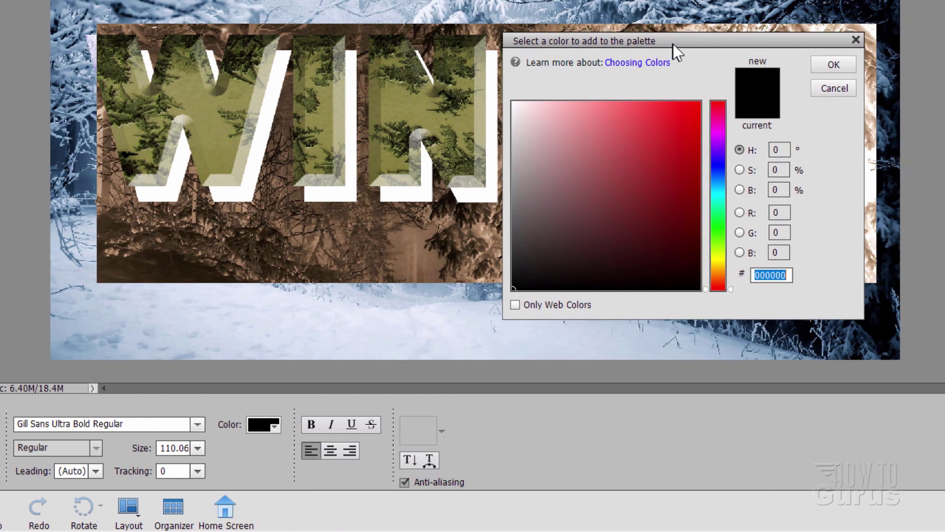
pyautogui.click(783, 275)
pyautogui.moveTo(787, 275); pyautogui.dragTo(748, 277)
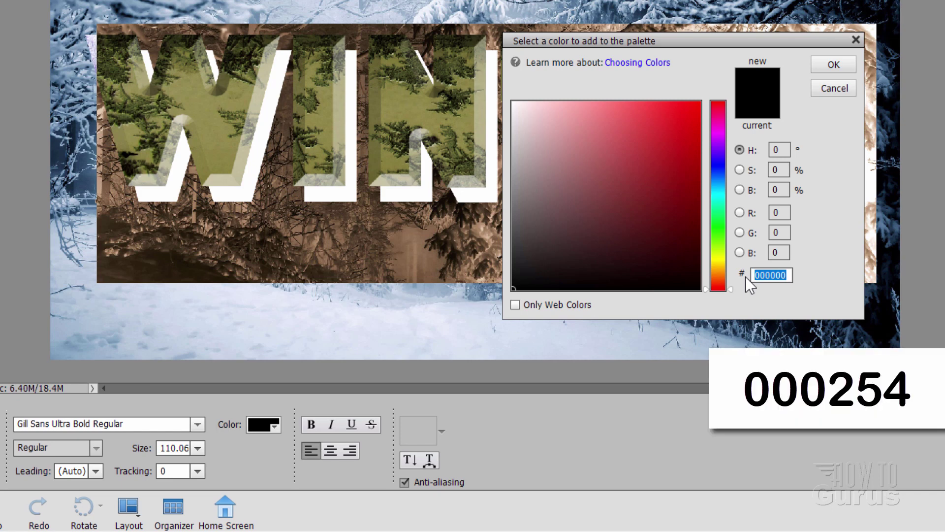
pyautogui.write('000254')
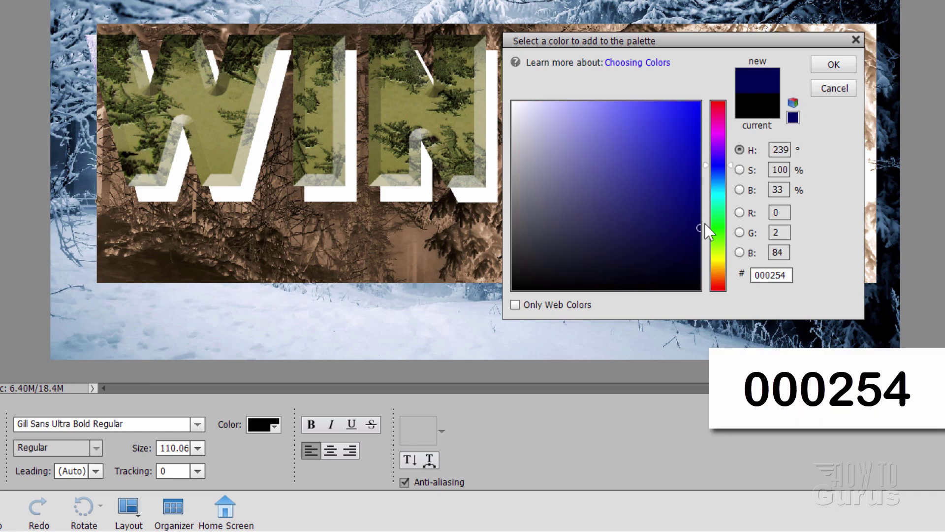
pyautogui.click(832, 65)
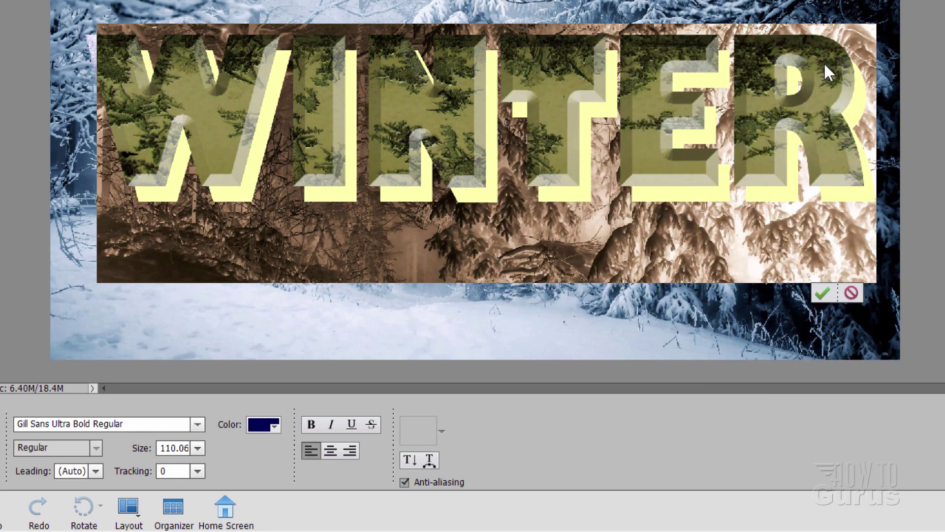
pyautogui.click(822, 294)
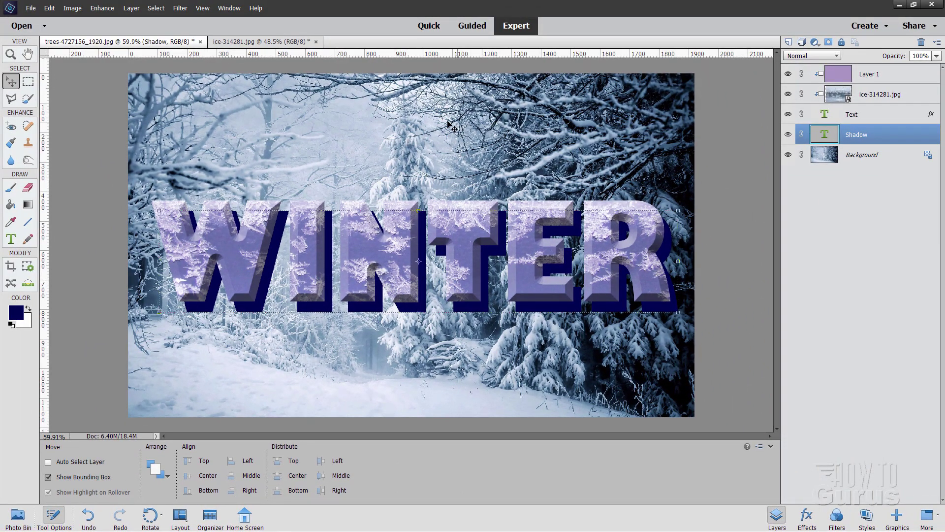
# Step: Open the Shadow layer's Style Settings, check the drop shadow options, and cancel without changes
pyautogui.click(131, 8)
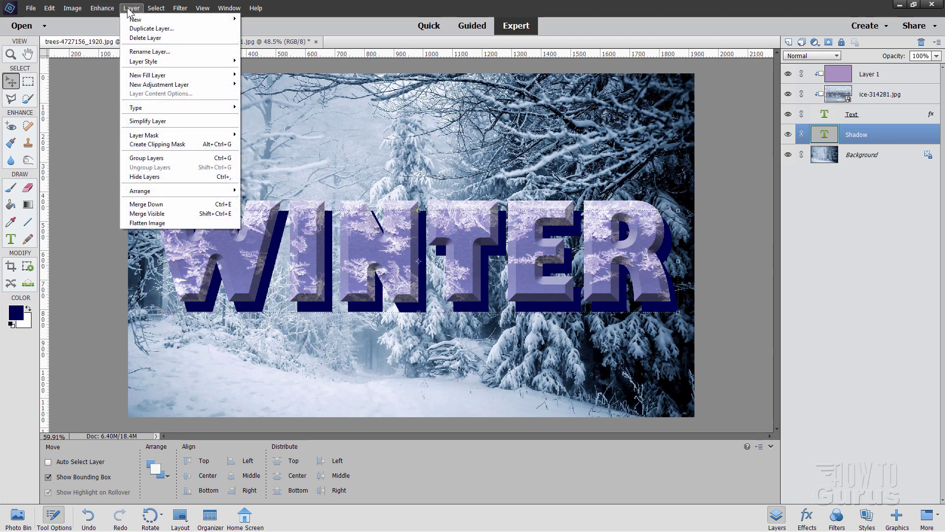
pyautogui.click(288, 66)
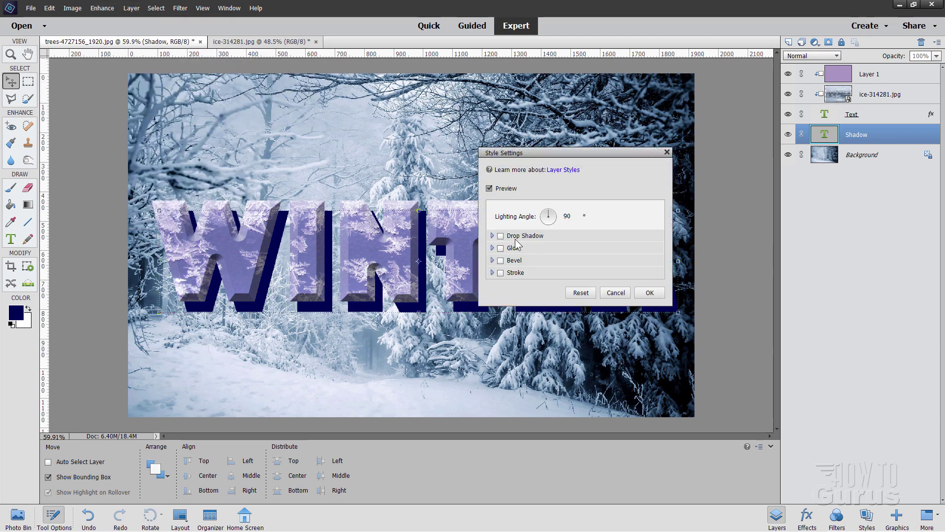
pyautogui.click(492, 235)
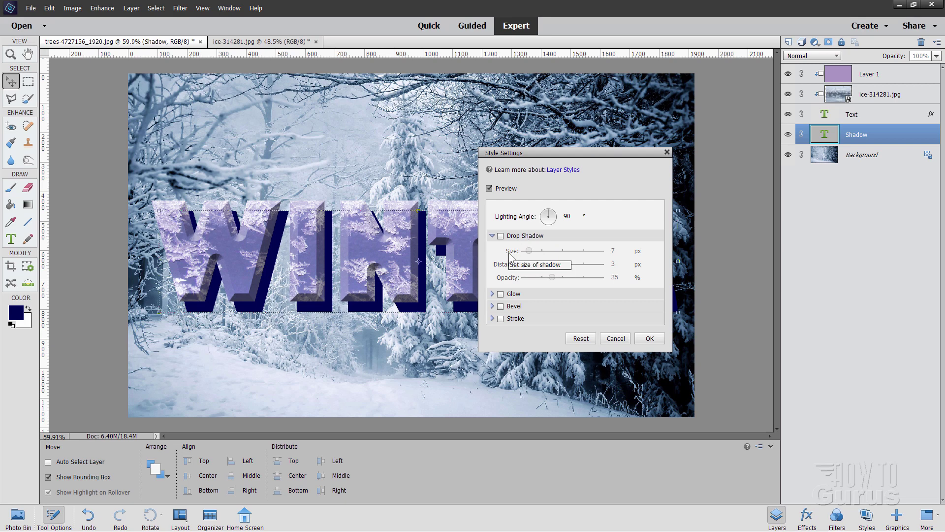
pyautogui.click(616, 339)
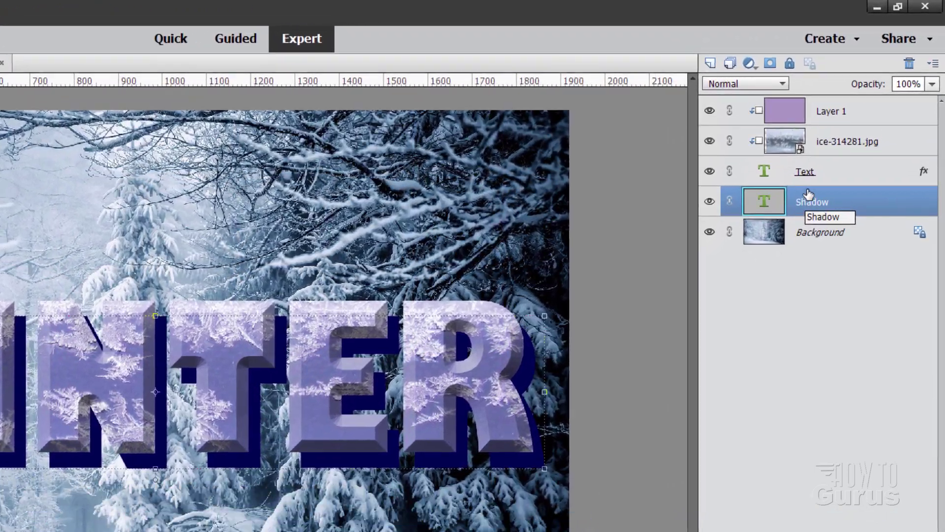
# Step: Set the Shadow layer's blend mode to Overlay, then select the Text layer
pyautogui.click(745, 85)
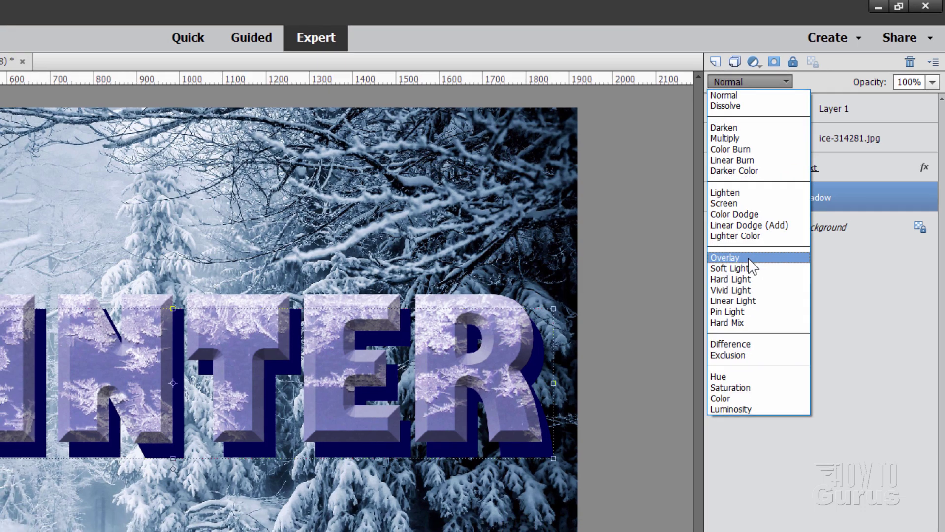
pyautogui.click(741, 264)
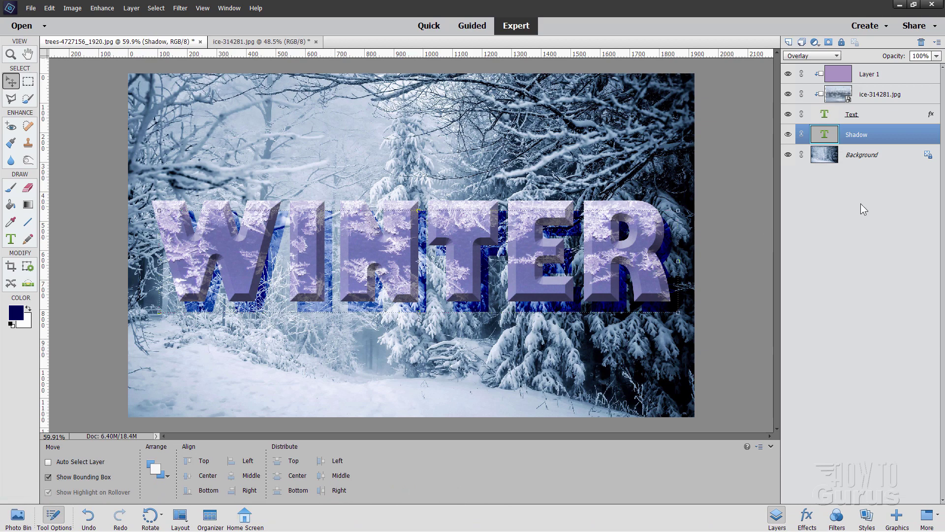
pyautogui.click(837, 117)
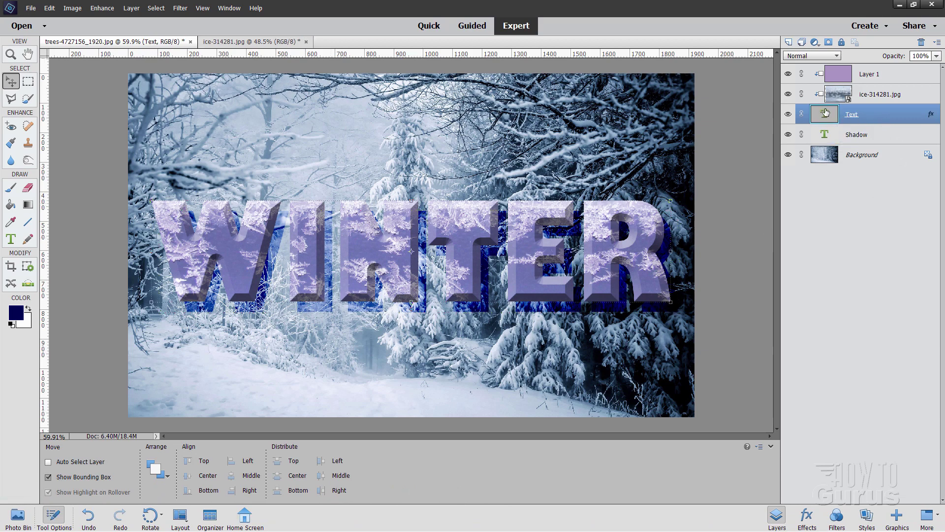
# Step: Enable a Stroke on the Text layer's style and set its colour to hex 000254
pyautogui.doubleClick(930, 116)
pyautogui.moveTo(610, 152); pyautogui.dragTo(634, 144)
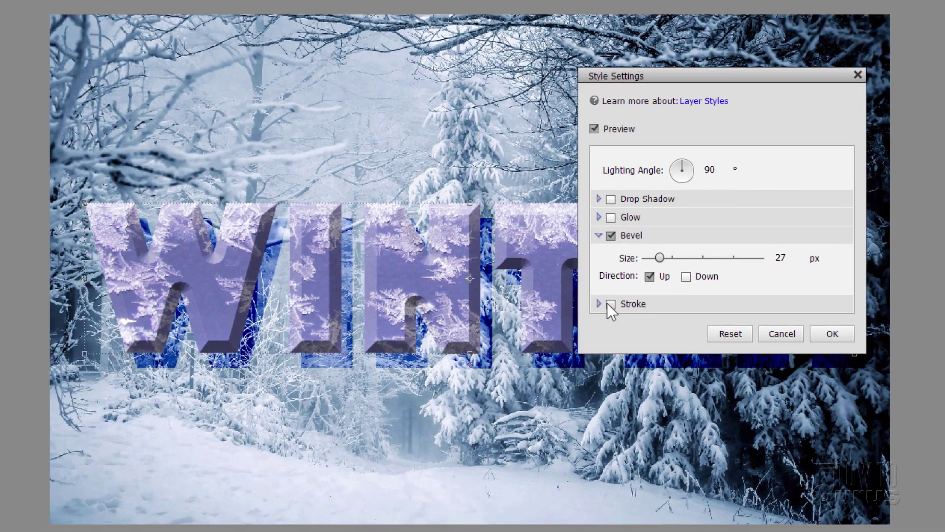
pyautogui.click(522, 299)
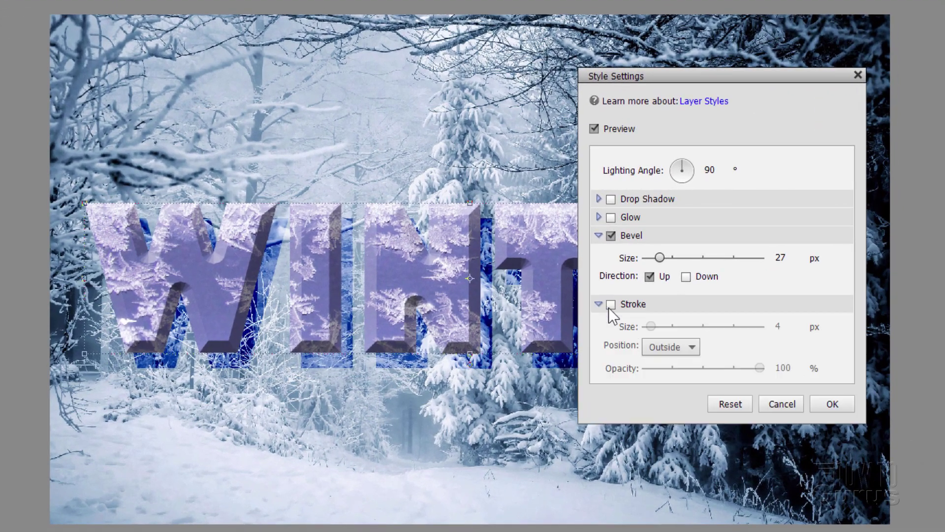
pyautogui.click(611, 304)
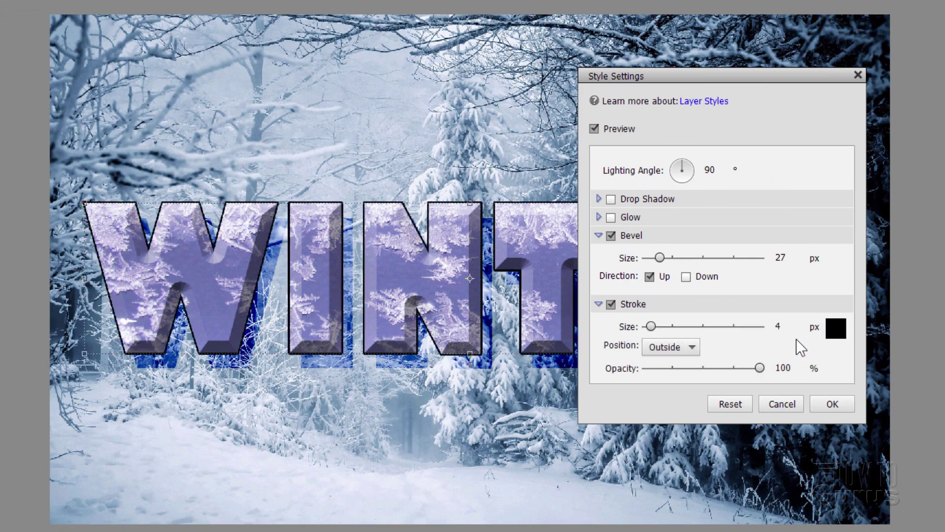
pyautogui.click(839, 337)
pyautogui.click(772, 441)
pyautogui.click(775, 441)
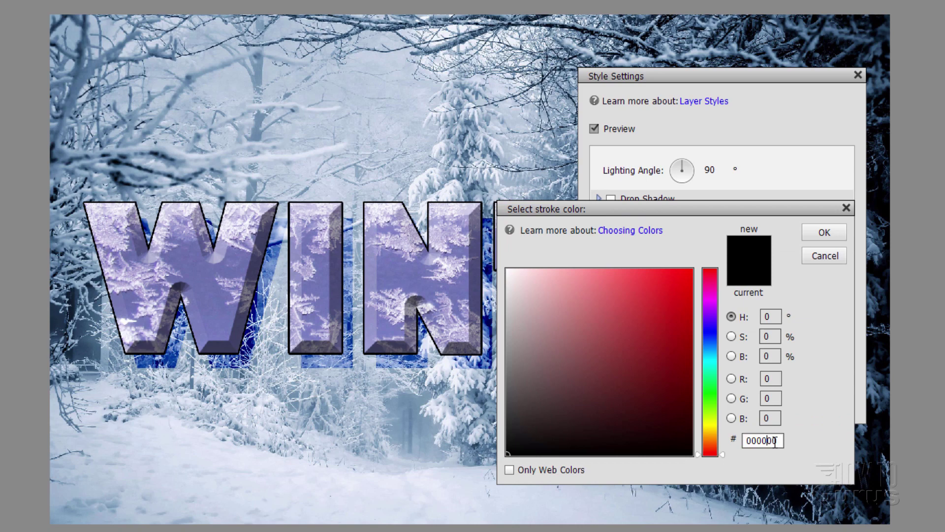
pyautogui.moveTo(782, 441); pyautogui.dragTo(739, 445)
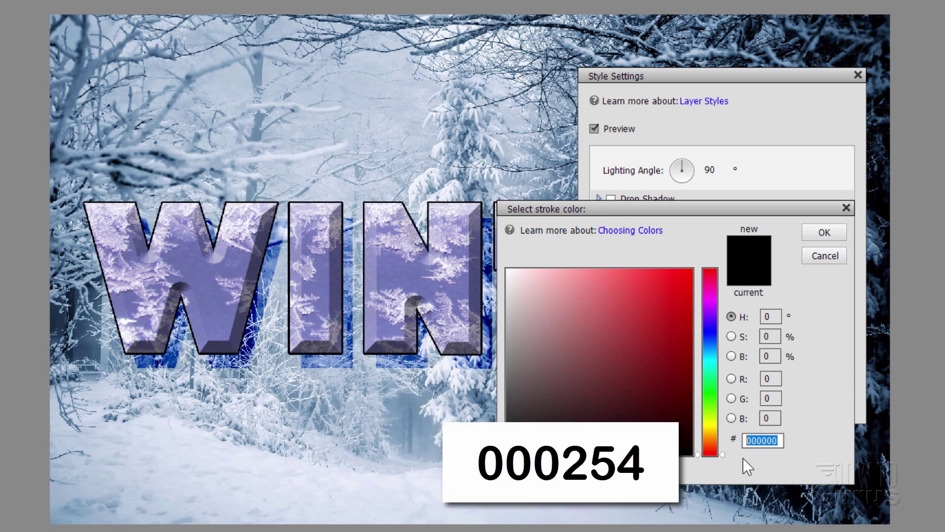
pyautogui.write('000254')
pyautogui.press('Return')
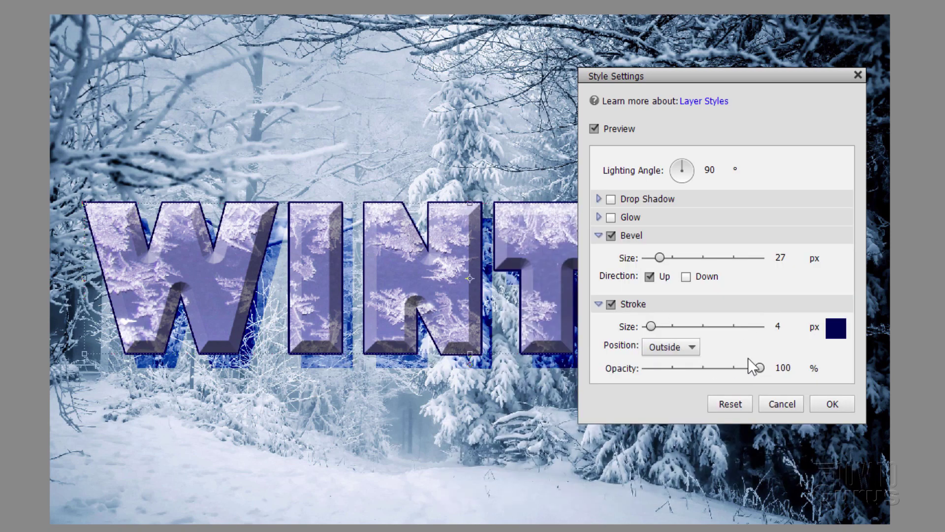
# Step: Set the stroke opacity to 75% and size to 6 px, then apply the style
pyautogui.moveTo(761, 368)
pyautogui.mouseDown()
pyautogui.moveTo(704, 372)
pyautogui.moveTo(733, 370)
pyautogui.mouseUp()
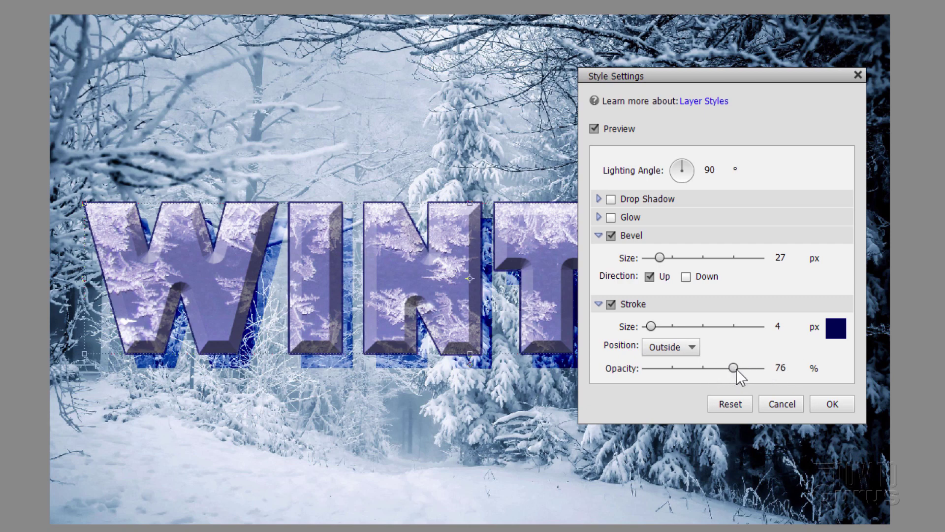
pyautogui.press('Tab')
pyautogui.write('75')
pyautogui.click(777, 325)
pyautogui.write('5')
pyautogui.write('6')
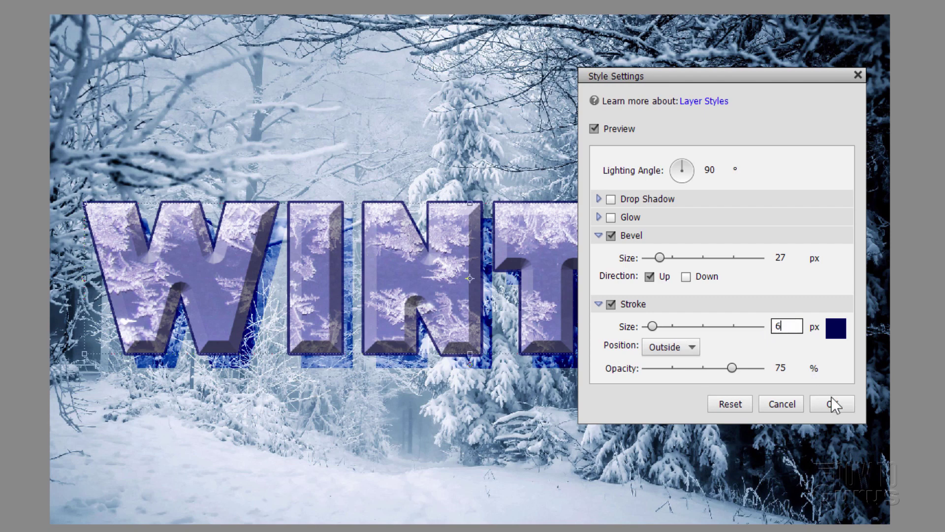
pyautogui.click(830, 399)
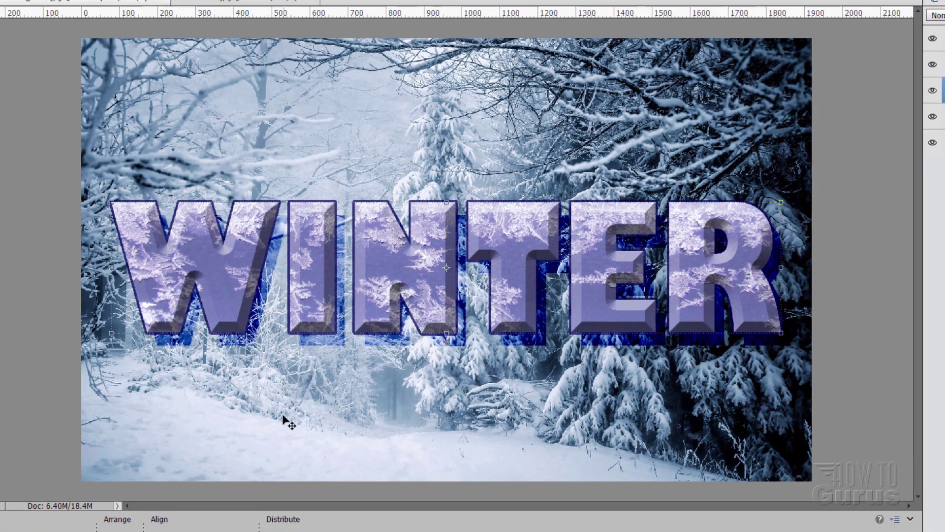